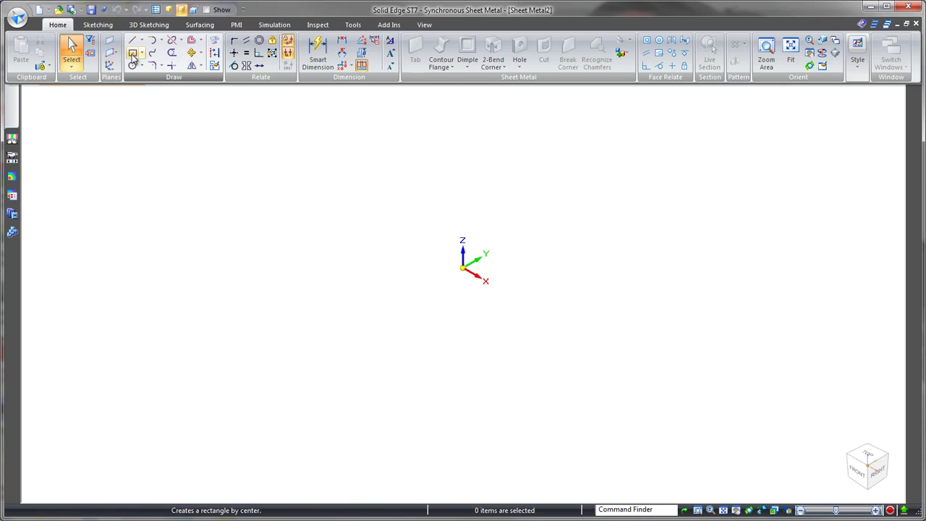
# Step: Sketch a centre rectangle about 149 by 65 mm on the base plane, centred on the origin
pyautogui.click(491, 262)
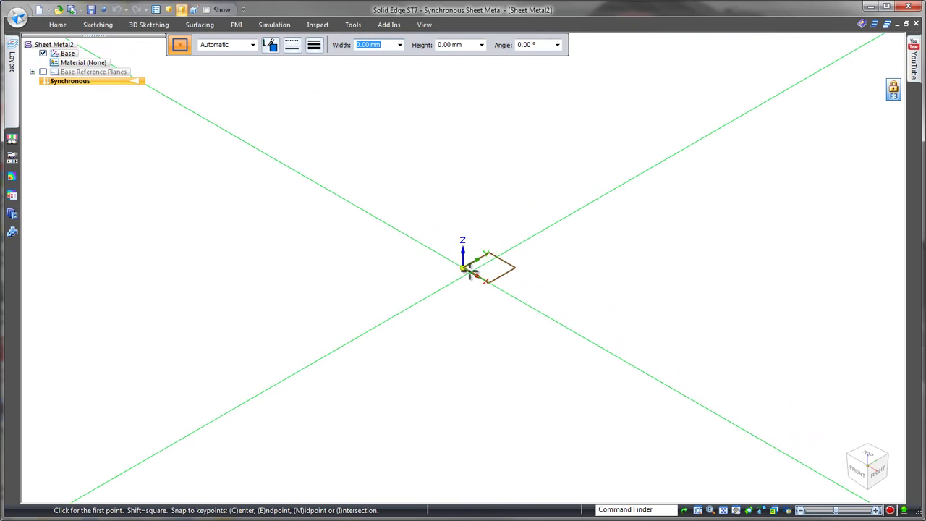
pyautogui.click(463, 268)
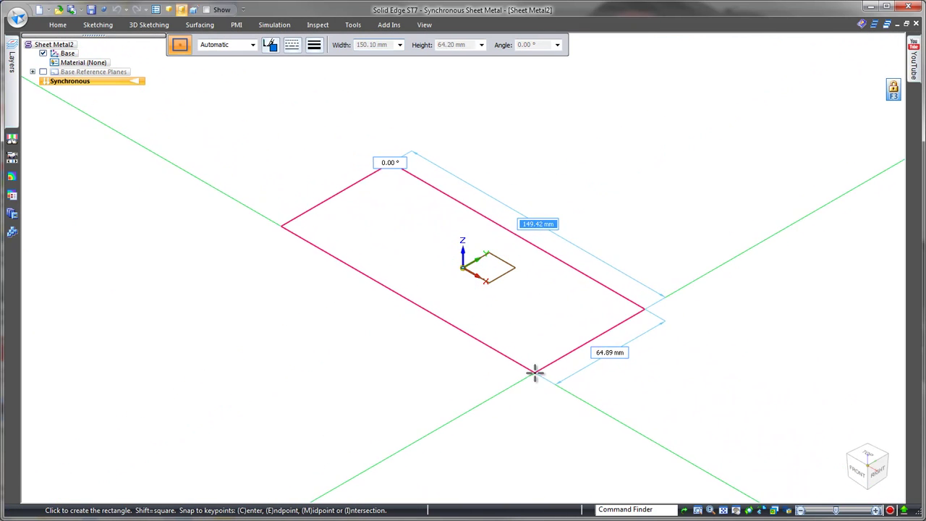
pyautogui.click(533, 371)
pyautogui.press('Escape')
# Step: Create a 0.70 mm thick tab from the rectangular region, with the material added upward
pyautogui.click(533, 362)
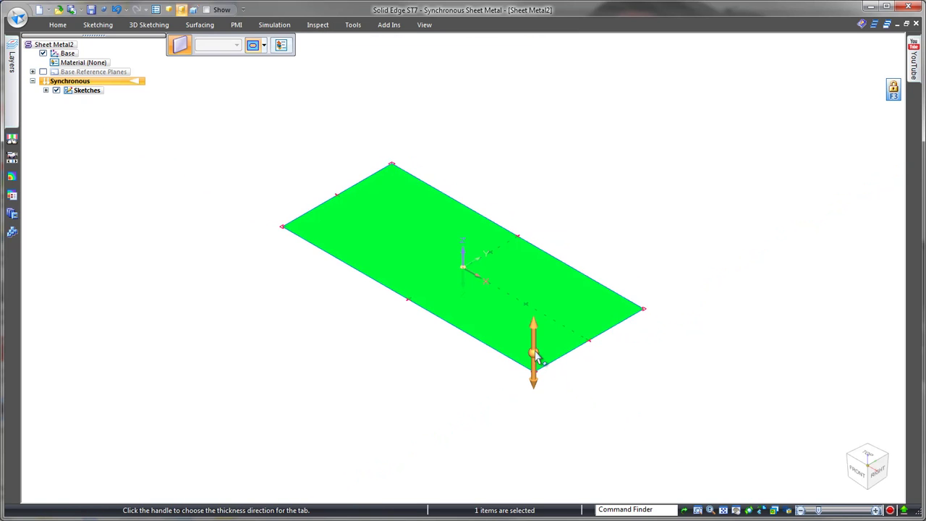
pyautogui.click(533, 340)
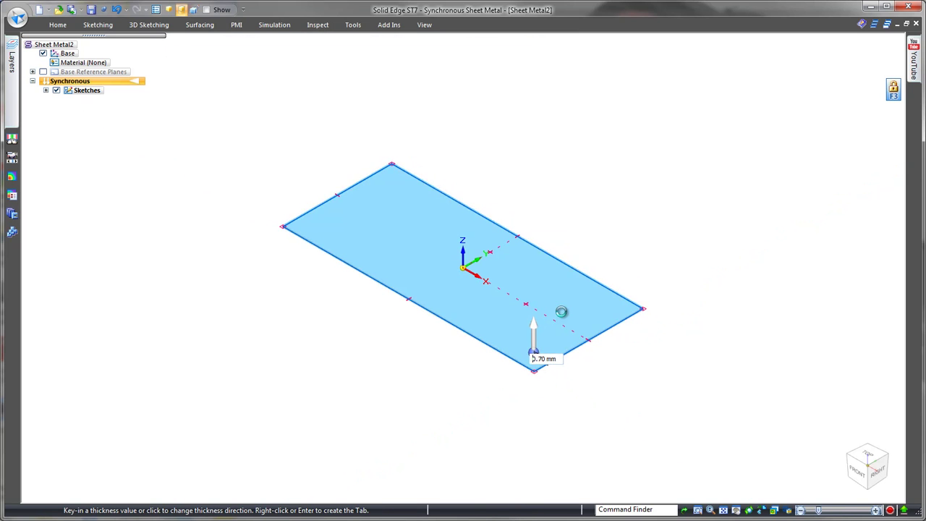
pyautogui.rightClick(563, 316)
# Step: Add 90° flanges about 86 mm long, pointing downward from both short edges of the tab
pyautogui.click(586, 340)
pyautogui.keyDown('ctrl'); pyautogui.click(347, 192); pyautogui.keyUp('ctrl')
pyautogui.click(586, 335)
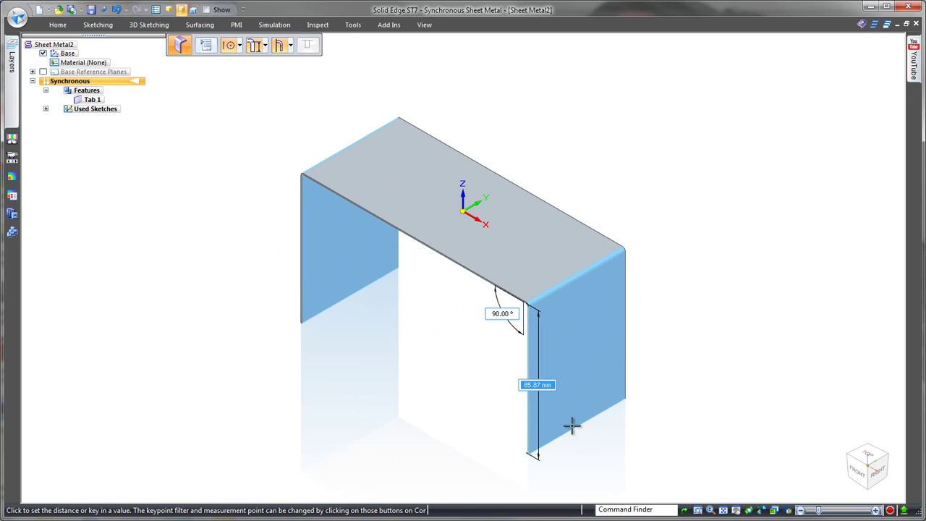
pyautogui.click(572, 426)
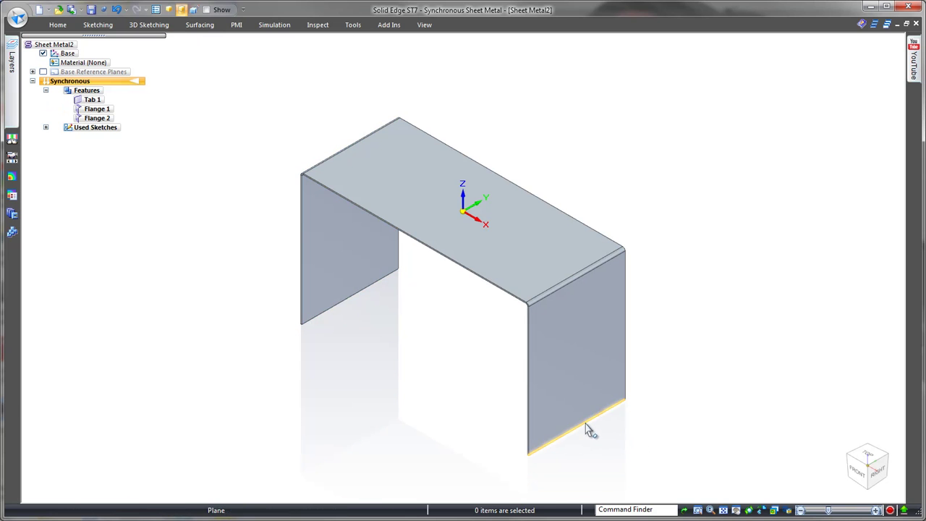
# Step: Add outward 90° foot flanges about 48 mm long along the lower edges of both legs
pyautogui.click(588, 430)
pyautogui.keyDown('ctrl'); pyautogui.click(358, 293); pyautogui.keyUp('ctrl')
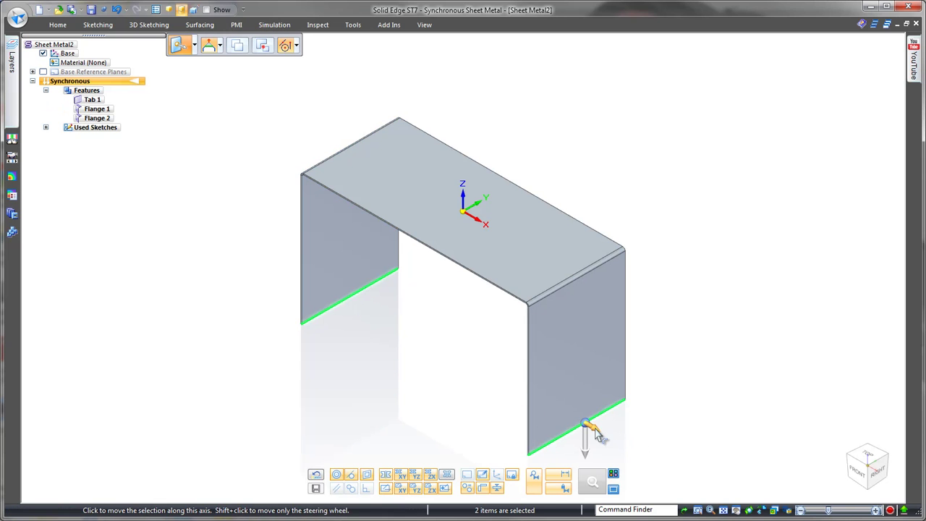
pyautogui.click(586, 427)
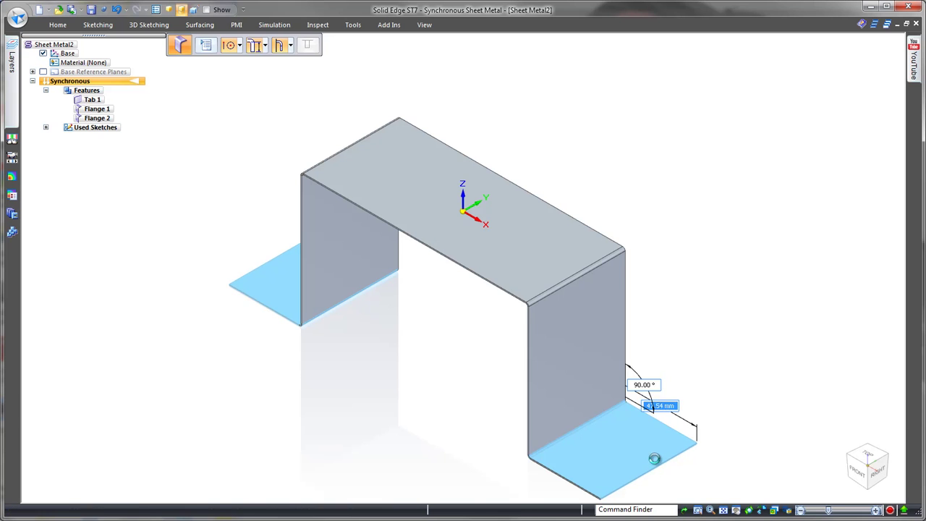
pyautogui.click(653, 458)
# Step: Rotate one leg and its foot together about 41° outward around the bend at the tab, keeping the opposite side symmetric
pyautogui.moveTo(430, 415); pyautogui.dragTo(545, 429, button='middle')
pyautogui.click(410, 429)
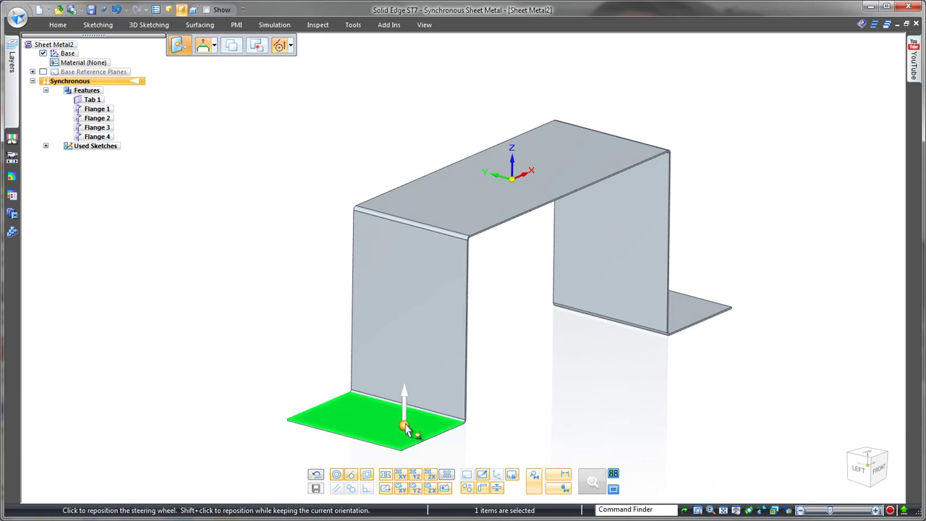
pyautogui.keyDown('ctrl'); pyautogui.click(430, 376); pyautogui.keyUp('ctrl')
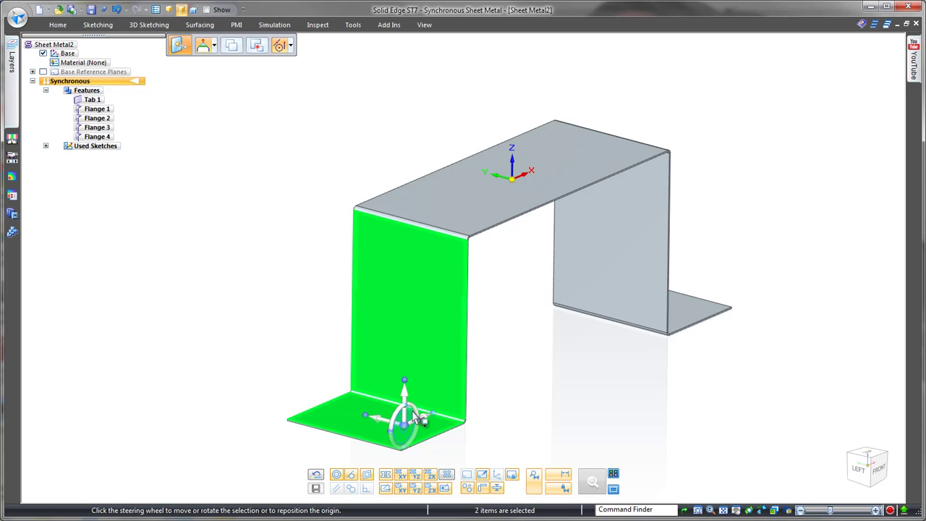
pyautogui.click(419, 419)
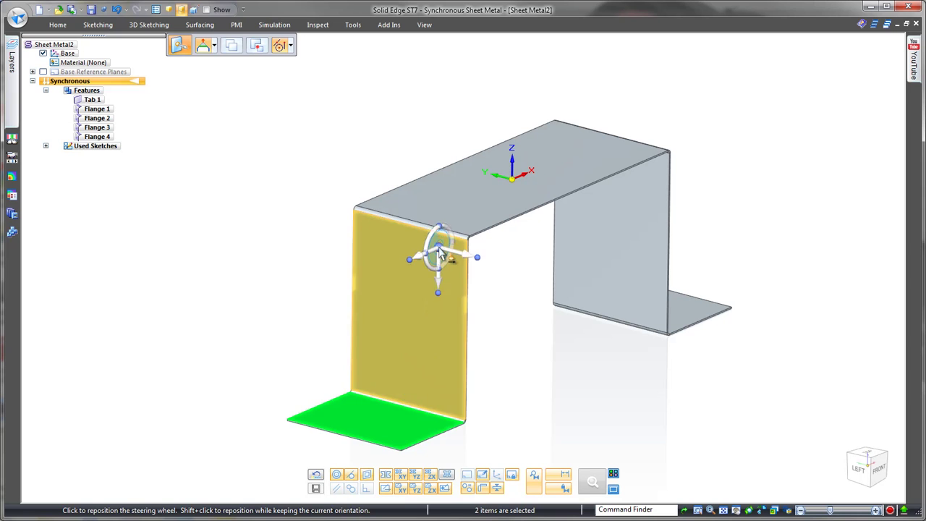
pyautogui.click(436, 265)
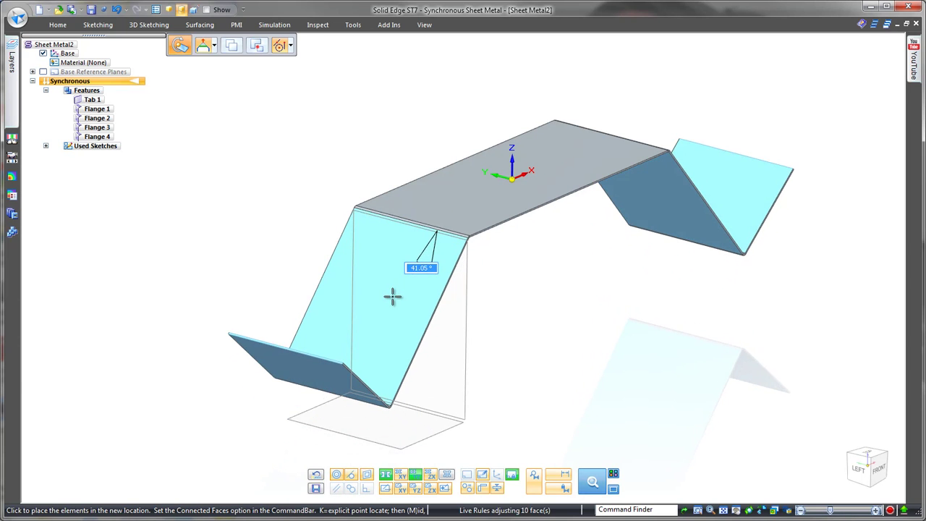
pyautogui.click(397, 302)
pyautogui.click(550, 378)
# Step: Apply a horizontal/vertical relationship to the leg on the negative X side to make it vertical, carrying its foot along
pyautogui.moveTo(549, 378); pyautogui.dragTo(314, 408, button='middle')
pyautogui.click(243, 398)
pyautogui.keyDown('ctrl'); pyautogui.click(305, 356); pyautogui.keyUp('ctrl')
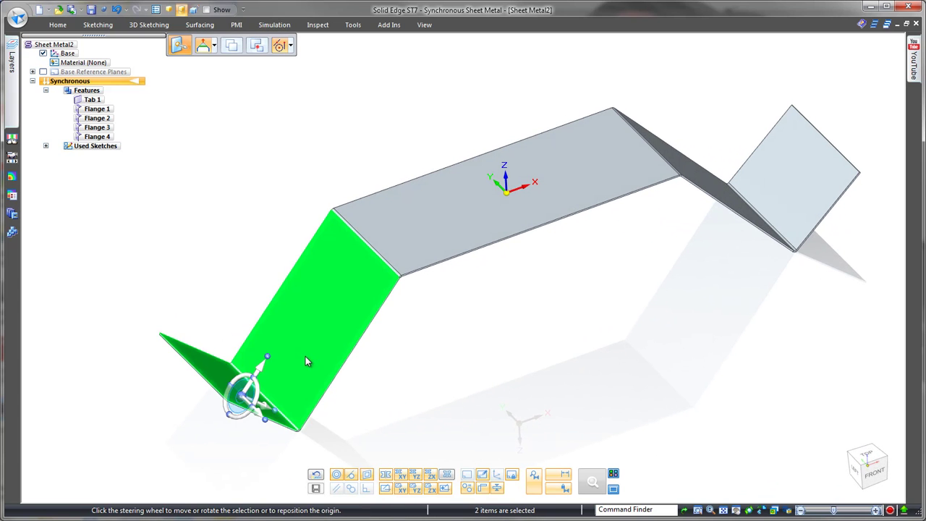
pyautogui.click(57, 26)
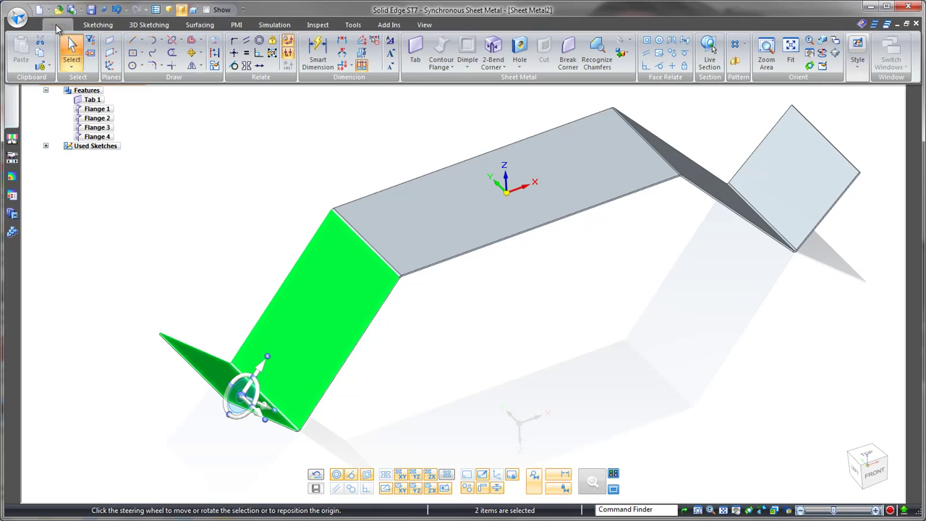
pyautogui.click(673, 66)
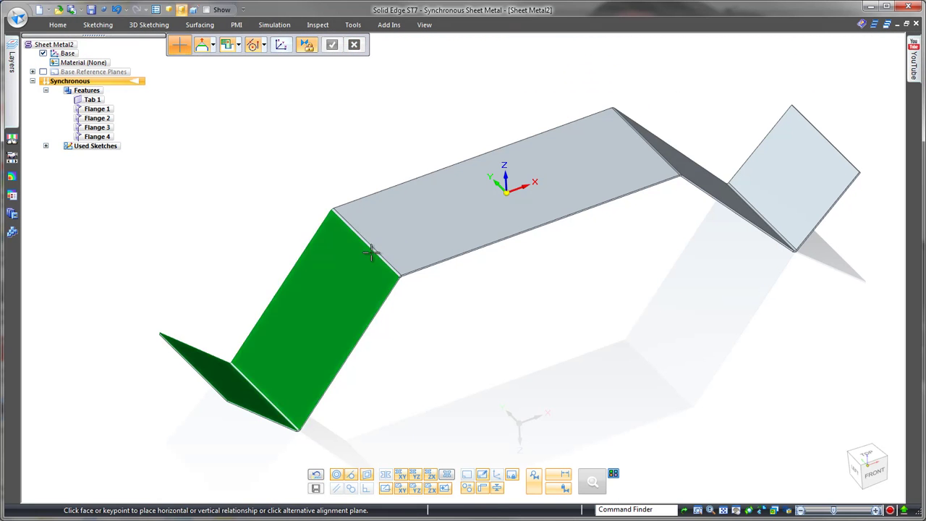
pyautogui.click(337, 286)
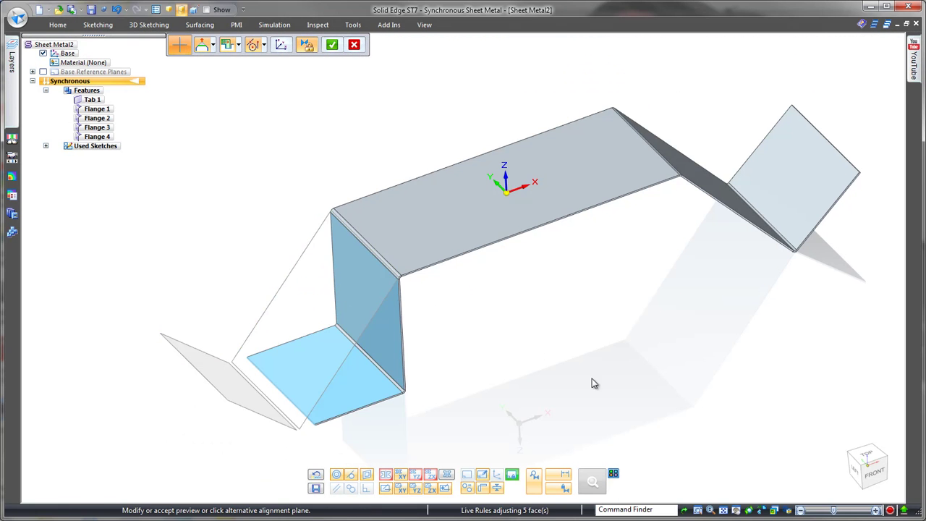
pyautogui.rightClick(593, 383)
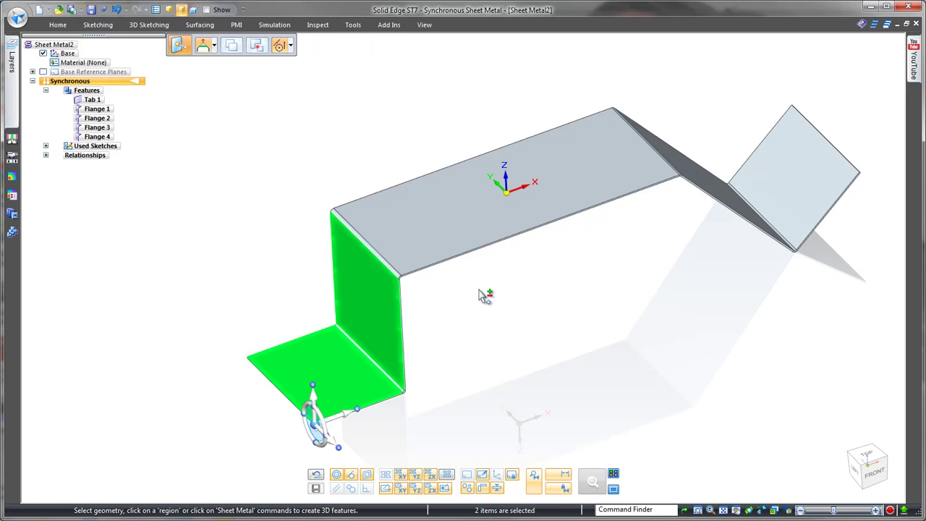
pyautogui.click(511, 321)
# Step: Sketch a vertical line down the middle of the vertical leg's outer face, aligned with its upper edge's midpoint
pyautogui.moveTo(453, 314); pyautogui.dragTo(531, 328, button='middle')
pyautogui.scroll(3, 531, 328)
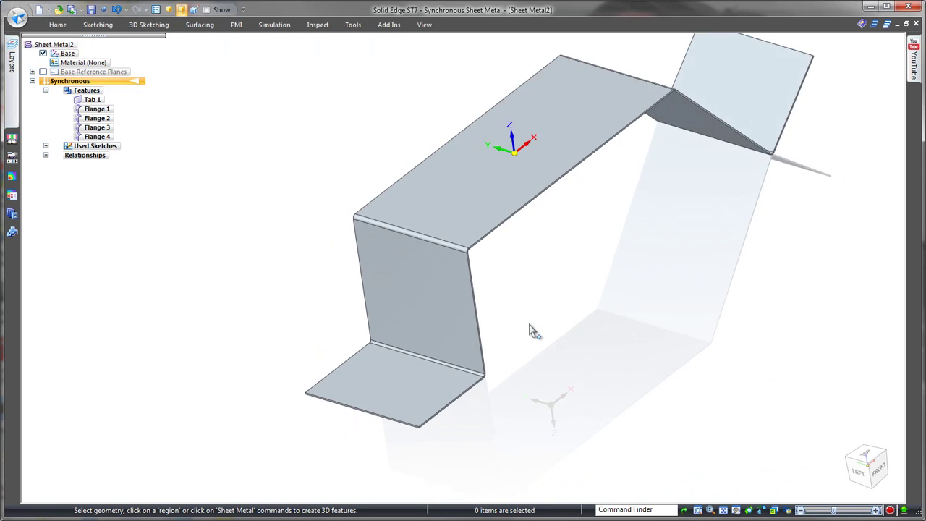
pyautogui.rightClick(572, 291)
pyautogui.click(595, 283)
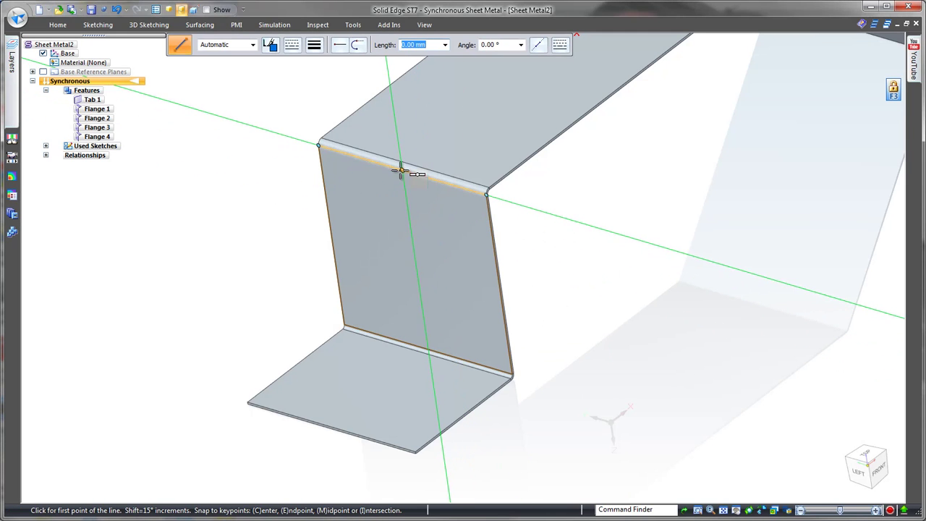
pyautogui.click(407, 203)
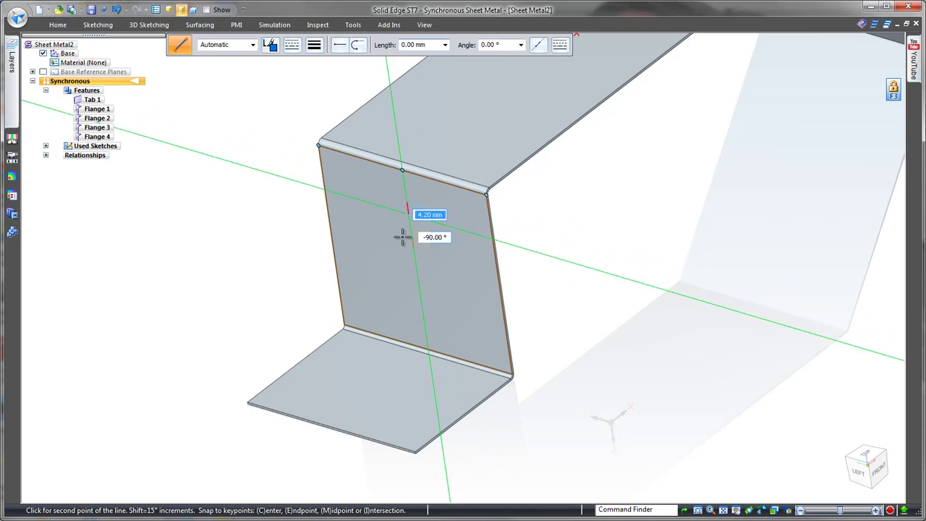
pyautogui.click(426, 326)
pyautogui.press('Escape')
# Step: Create a bead along the line on the vertical leg using the saved settings "Theebo Bead"
pyautogui.click(57, 24)
pyautogui.click(468, 69)
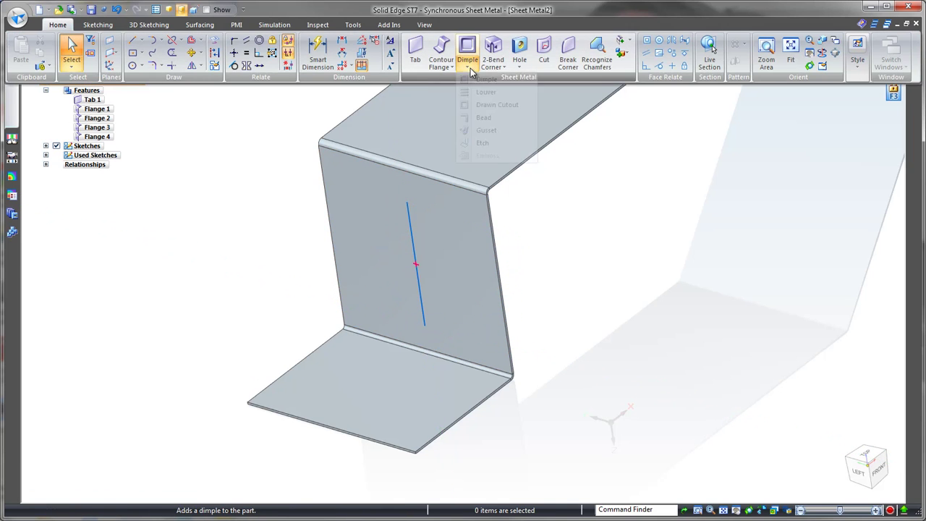
pyautogui.click(482, 118)
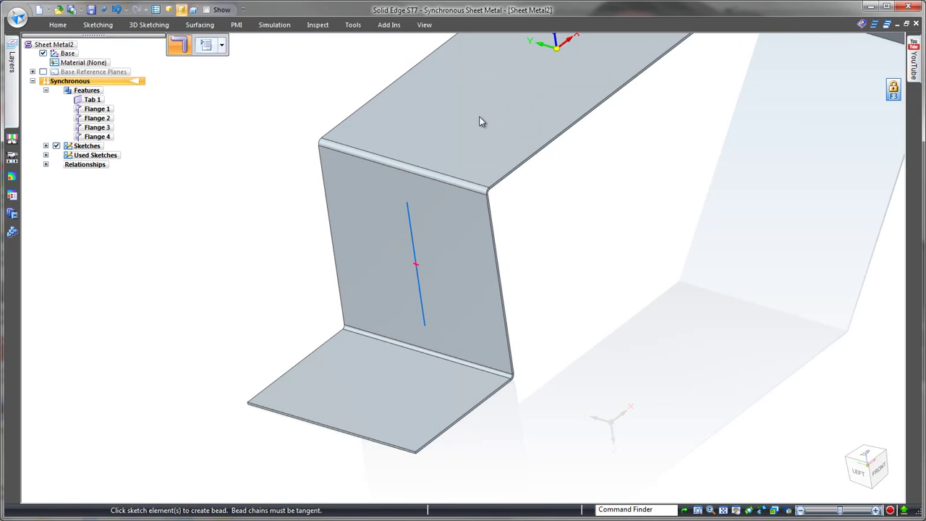
pyautogui.click(409, 224)
pyautogui.click(206, 45)
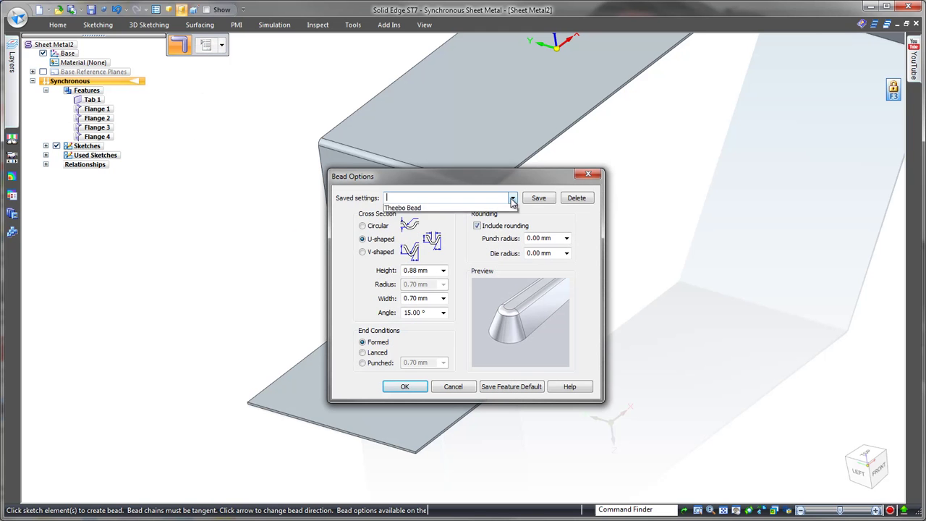
pyautogui.click(509, 208)
pyautogui.click(413, 387)
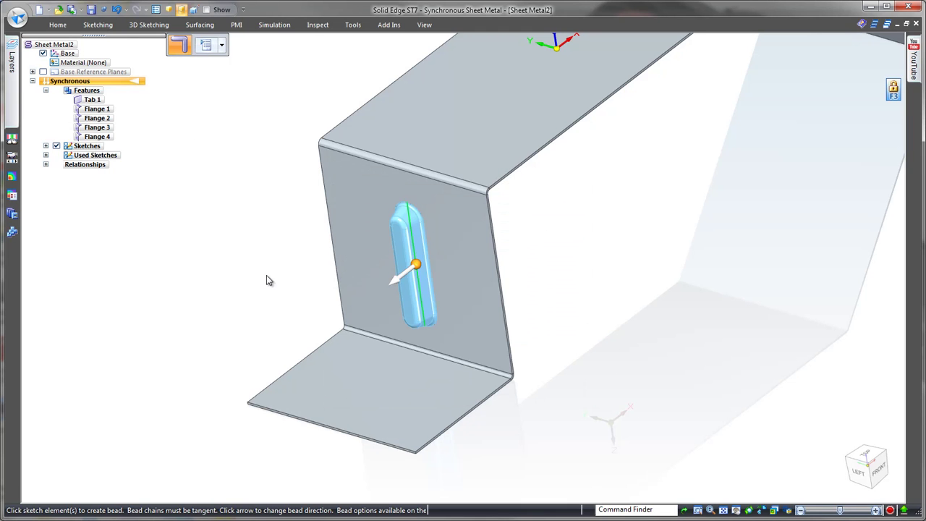
pyautogui.rightClick(269, 275)
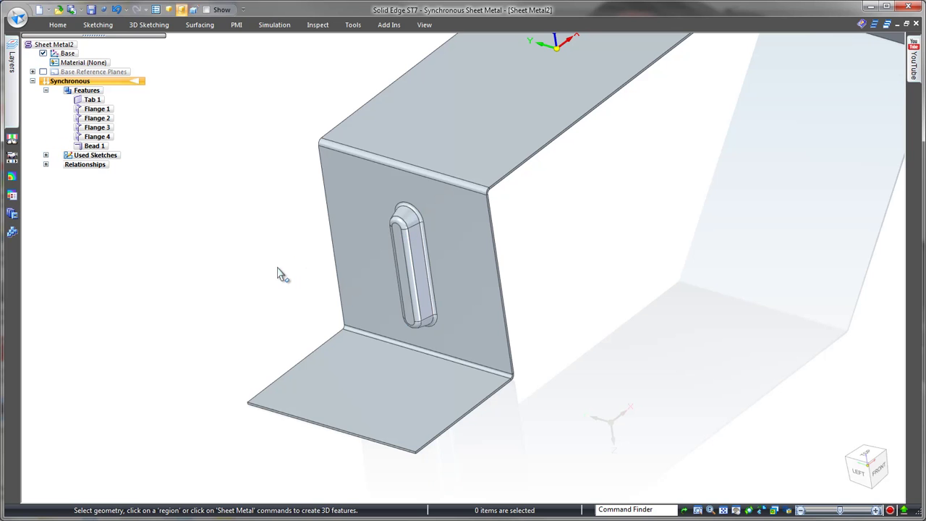
# Step: Sketch a long, narrow rectangle on the locked top-face plane, from right of the origin to beyond the sloped leg's foot
pyautogui.scroll(-3, 269, 278)
pyautogui.moveTo(268, 278); pyautogui.dragTo(428, 115, button='middle')
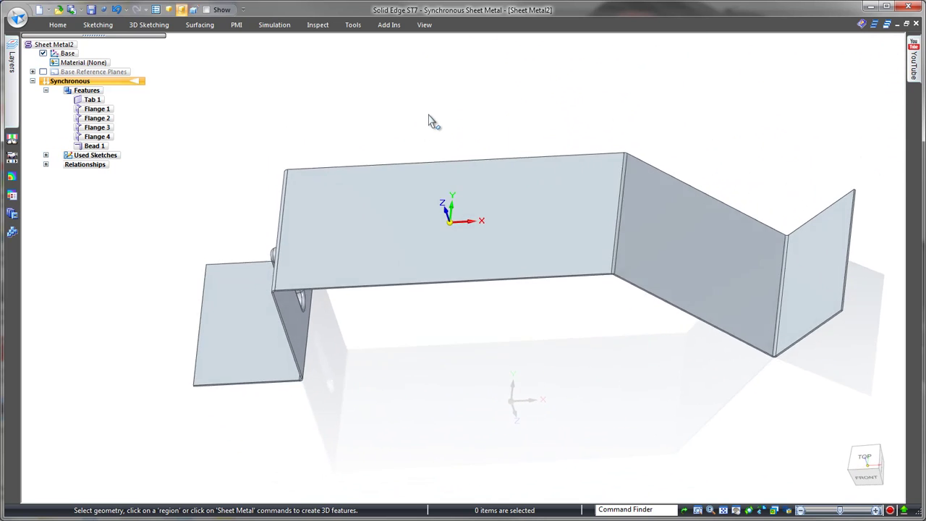
pyautogui.moveTo(429, 120); pyautogui.dragTo(449, 137, button='right')
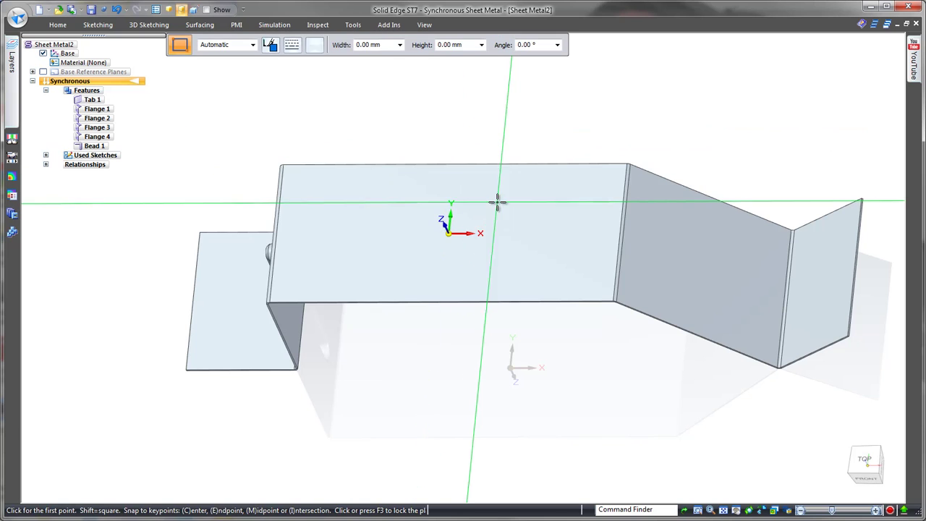
pyautogui.press('F3')
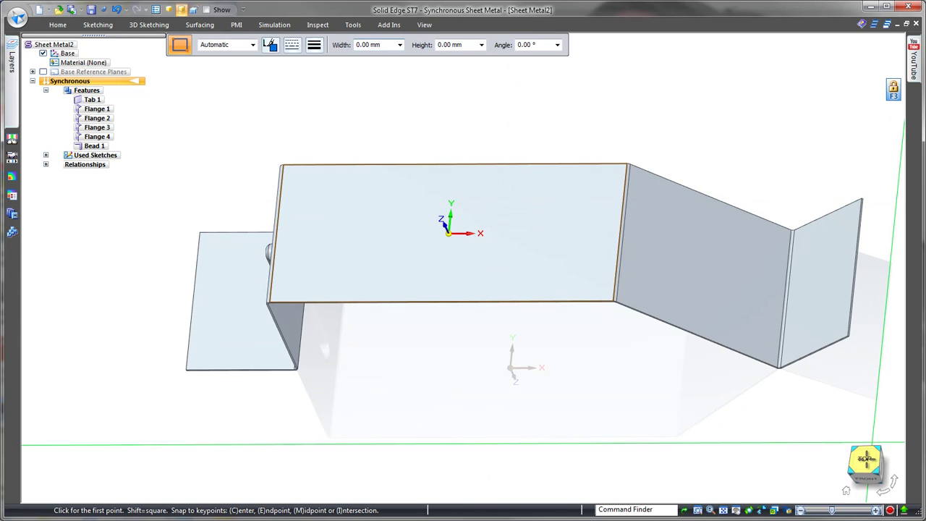
pyautogui.click(867, 460)
pyautogui.keyDown('shift'); pyautogui.moveTo(729, 426); pyautogui.dragTo(572, 409, button='middle'); pyautogui.keyUp('shift')
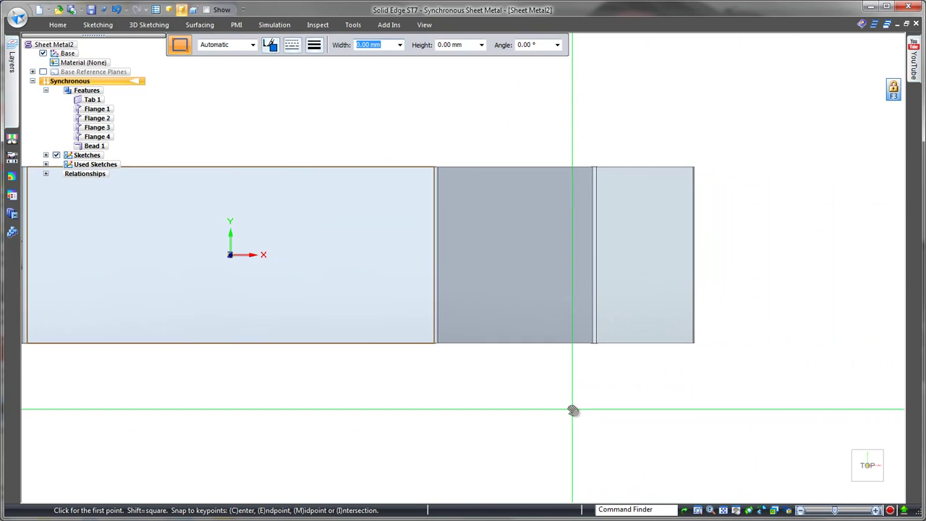
pyautogui.moveTo(301, 226)
pyautogui.mouseDown()
pyautogui.moveTo(615, 248)
pyautogui.moveTo(776, 271)
pyautogui.mouseUp()
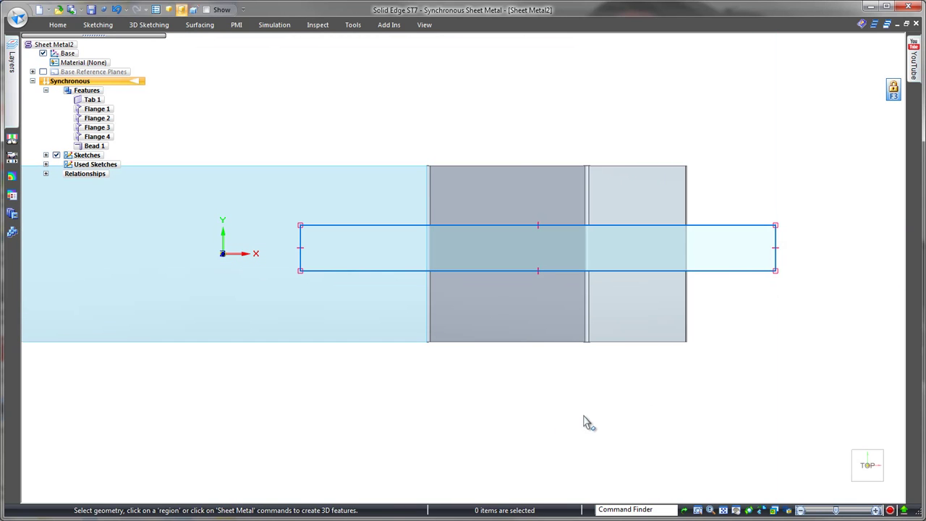
# Step: Align the midpoint of the rectangle's short edge nearest the origin horizontally with the origin
pyautogui.click(58, 25)
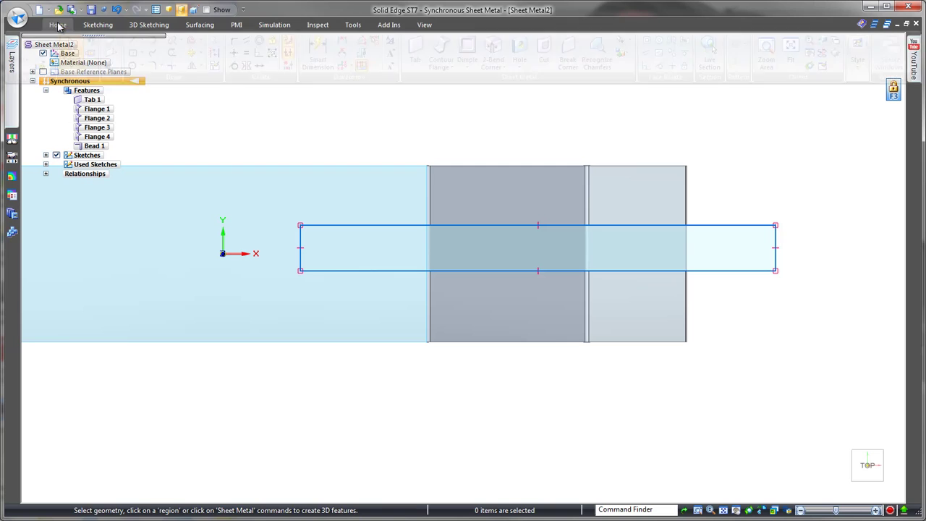
pyautogui.click(229, 67)
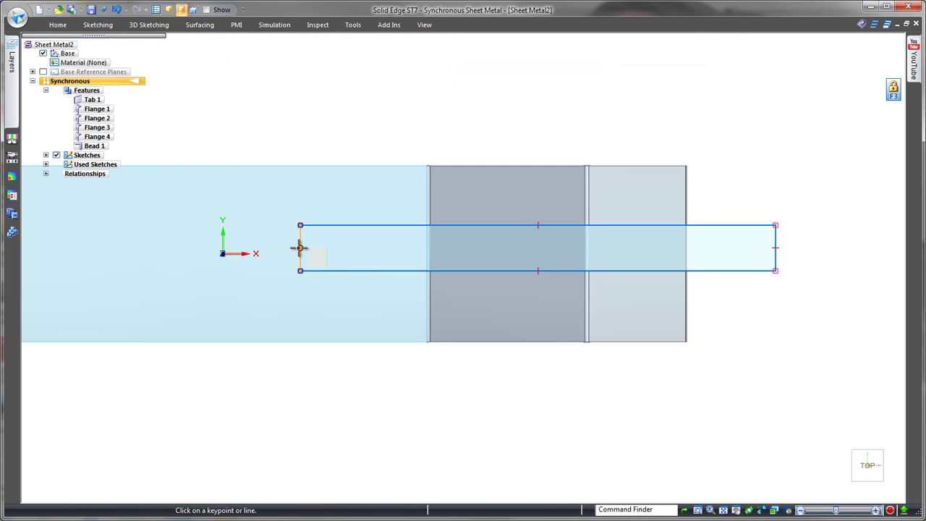
pyautogui.click(223, 252)
# Step: Dimension the rectangle's far short edge and set it to 16 mm
pyautogui.rightClick(794, 341)
pyautogui.click(763, 337)
pyautogui.click(775, 254)
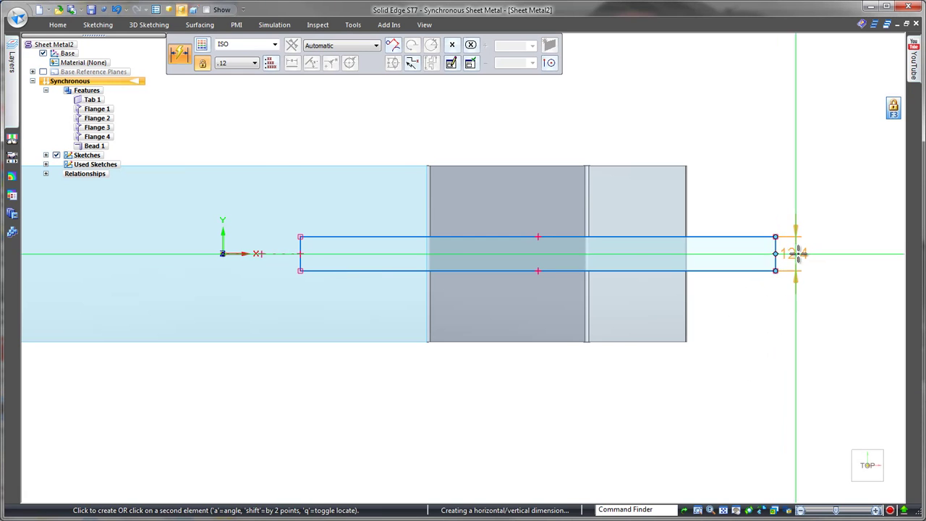
pyautogui.click(802, 251)
pyautogui.write('16')
pyautogui.press('Return')
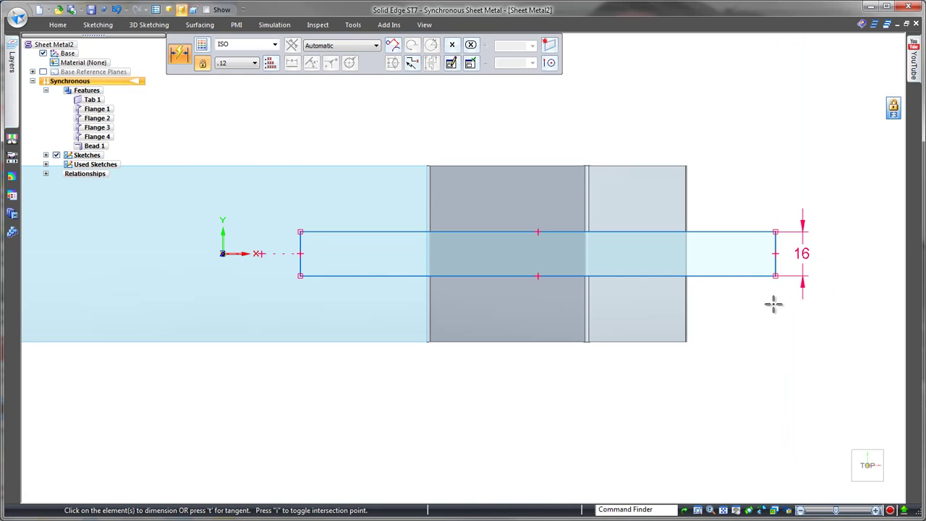
pyautogui.press('Escape')
pyautogui.moveTo(741, 413); pyautogui.dragTo(730, 385, button='middle')
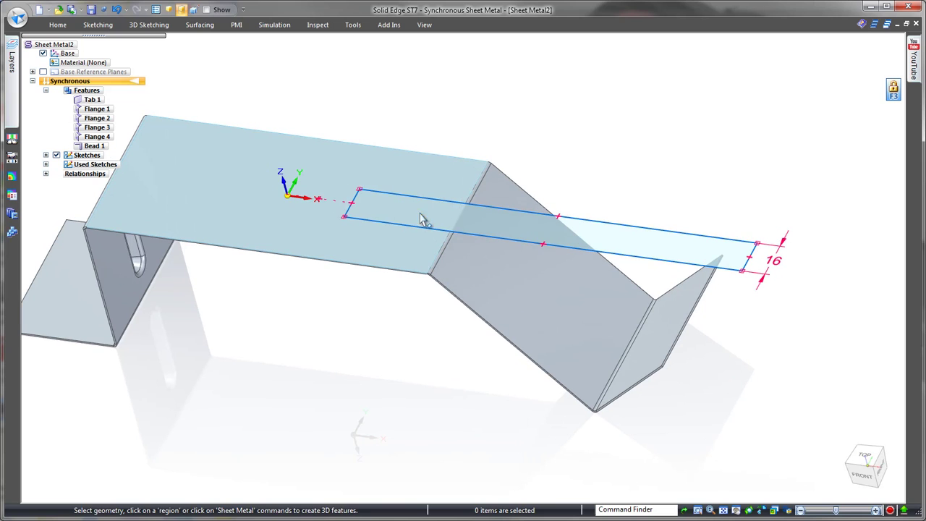
# Step: Cut both regions of the long sketched rectangle through the top face, the sloped leg and its foot
pyautogui.click(418, 214)
pyautogui.keyDown('ctrl'); pyautogui.click(484, 226); pyautogui.keyUp('ctrl')
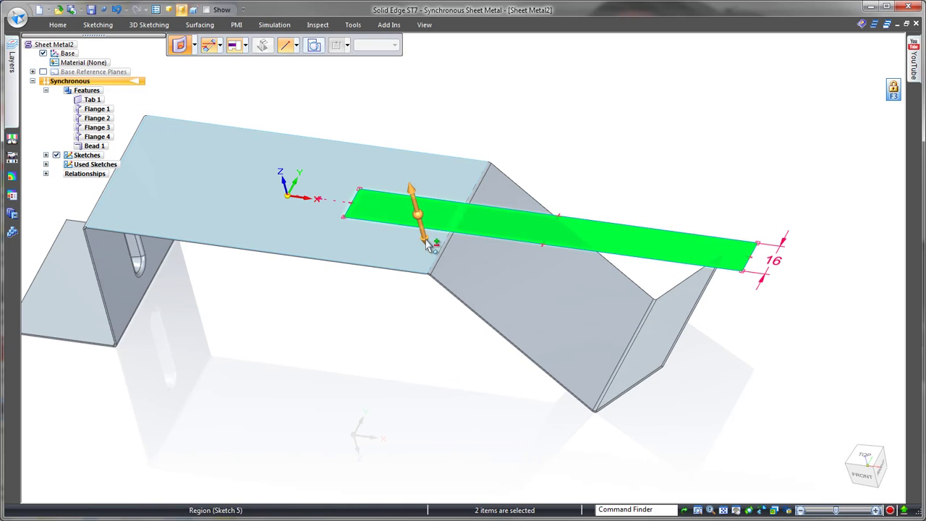
pyautogui.click(426, 243)
pyautogui.click(233, 46)
pyautogui.click(246, 62)
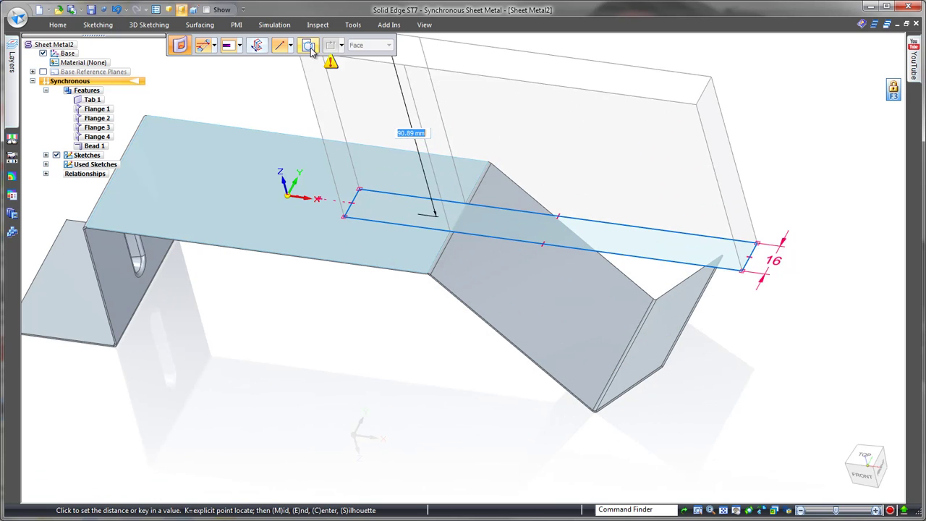
pyautogui.click(364, 117)
pyautogui.rightClick(363, 115)
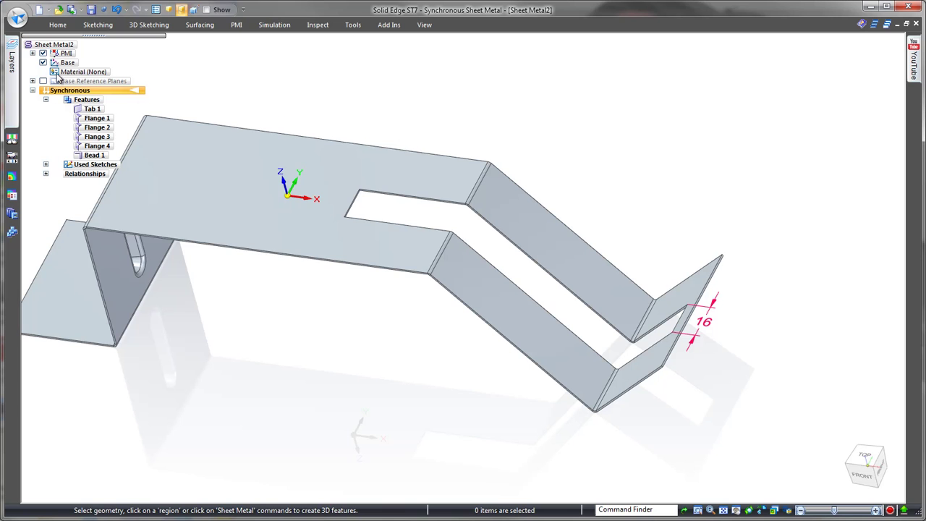
# Step: Add a 90° flange about 50 mm long, pointing down from the slot's closed end in the top face
pyautogui.moveTo(217, 87); pyautogui.dragTo(579, 159, button='middle')
pyautogui.click(524, 198)
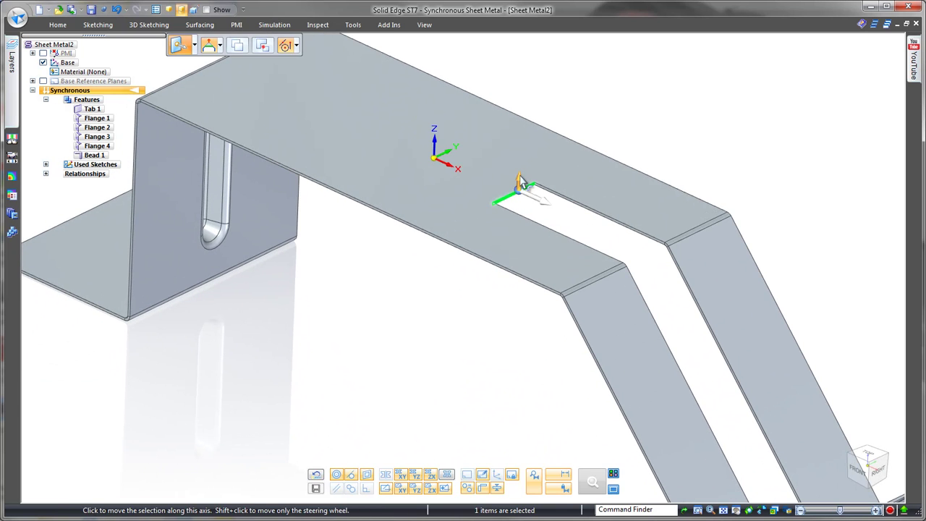
pyautogui.click(521, 181)
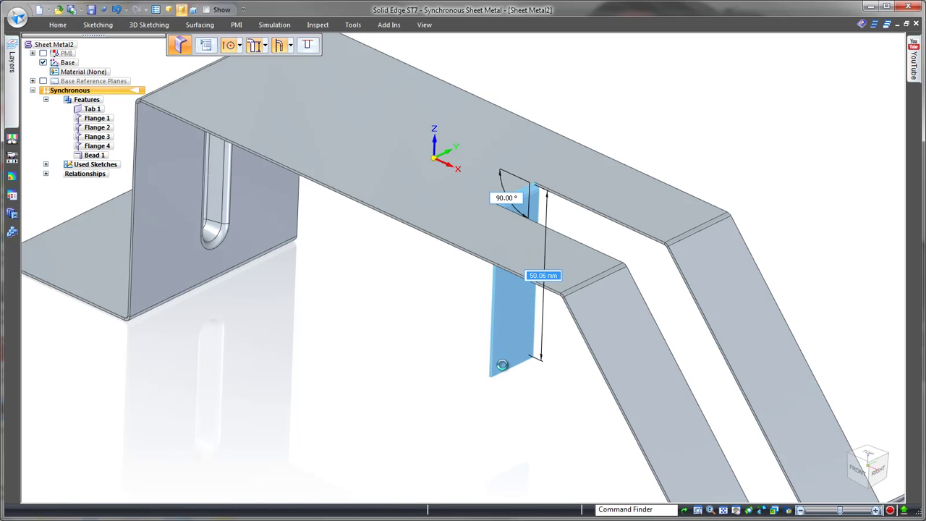
pyautogui.click(502, 365)
# Step: Add a short foot flange along the lower edge of the tongue that hangs from the slot end
pyautogui.click(507, 370)
pyautogui.click(519, 379)
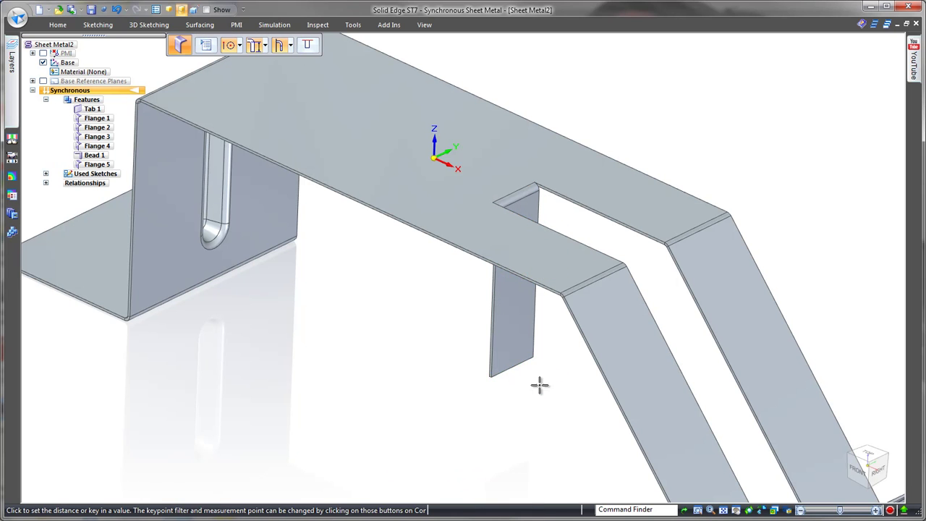
pyautogui.click(554, 393)
# Step: Rotate the hanging tongue and its foot together about the slot-end bend, by about 51° back under the top face
pyautogui.click(533, 383)
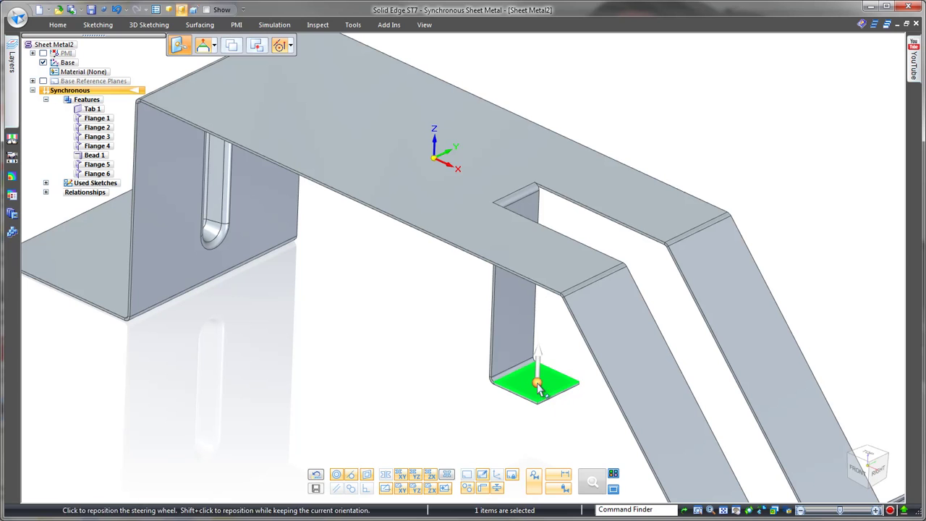
pyautogui.keyDown('ctrl'); pyautogui.click(502, 347); pyautogui.keyUp('ctrl')
pyautogui.moveTo(538, 385); pyautogui.dragTo(523, 189)
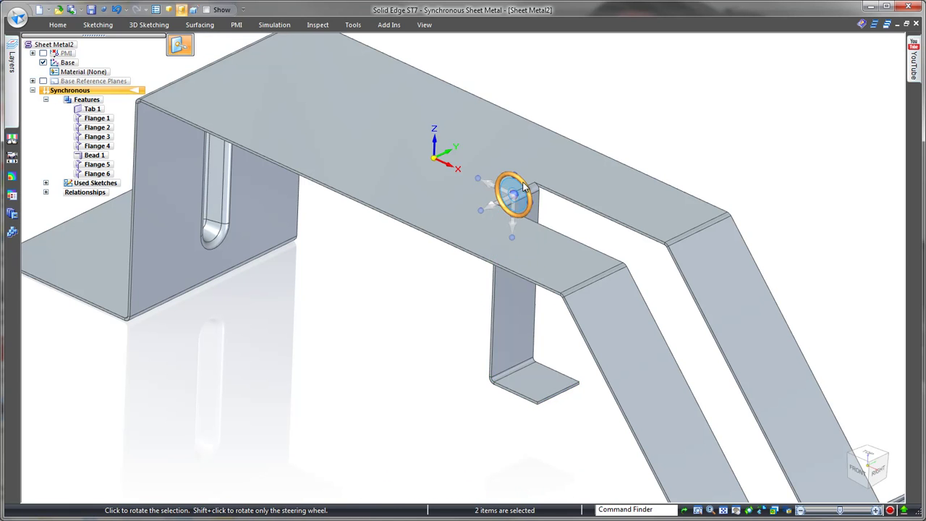
pyautogui.click(523, 191)
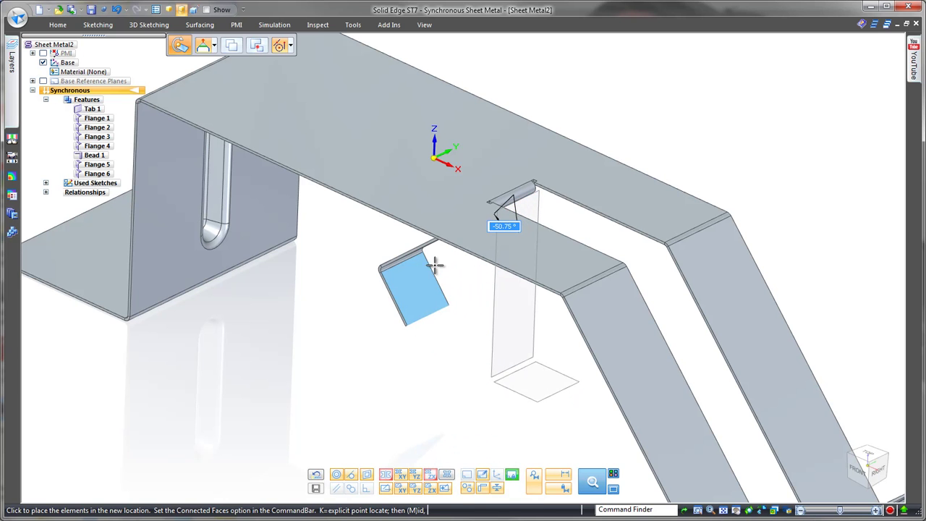
pyautogui.click(438, 266)
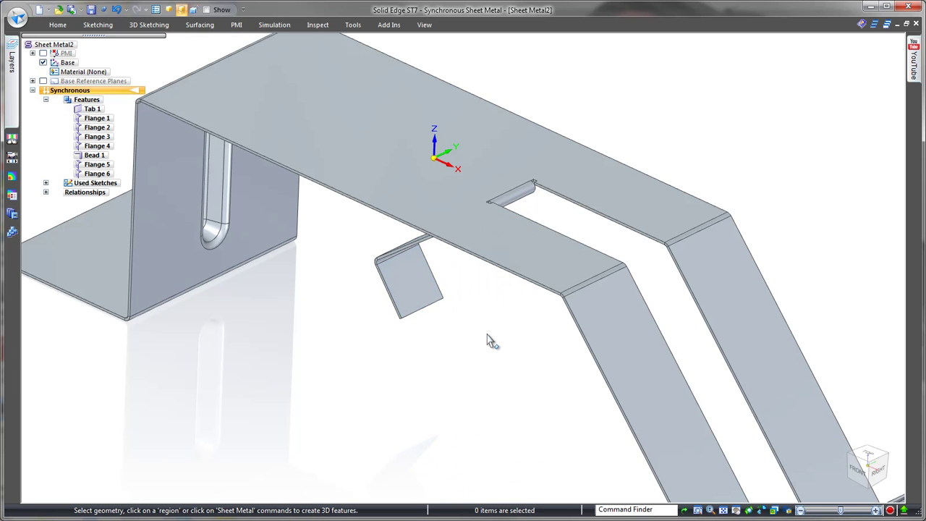
# Step: Add a partial-width 90° flange about 45 mm long, pointing down from the top face's long edge opposite the front side
pyautogui.moveTo(487, 334); pyautogui.dragTo(506, 288, button='middle')
pyautogui.click(593, 226)
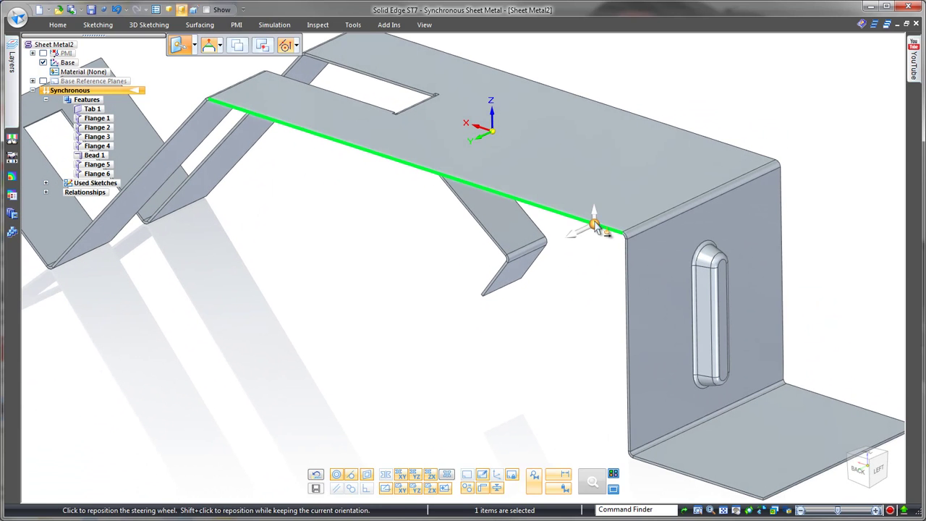
pyautogui.click(593, 217)
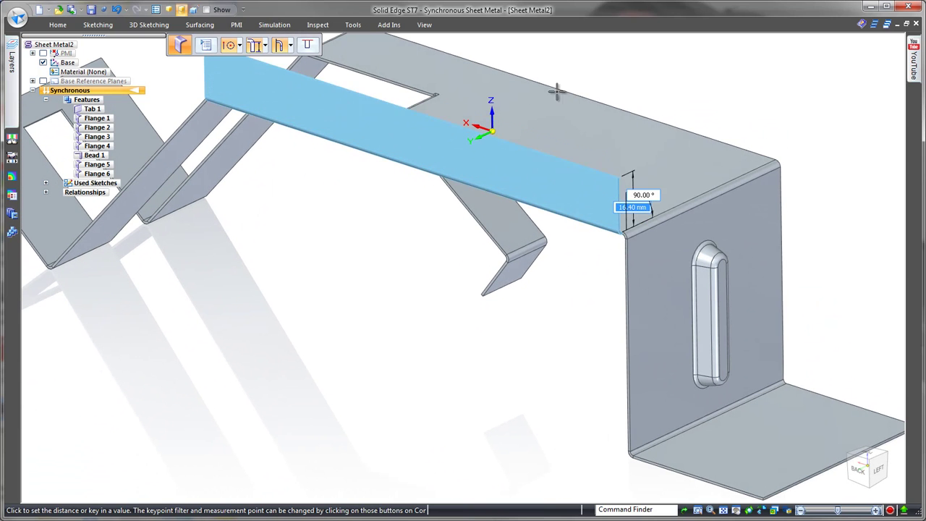
pyautogui.click(290, 45)
pyautogui.click(308, 61)
pyautogui.click(308, 47)
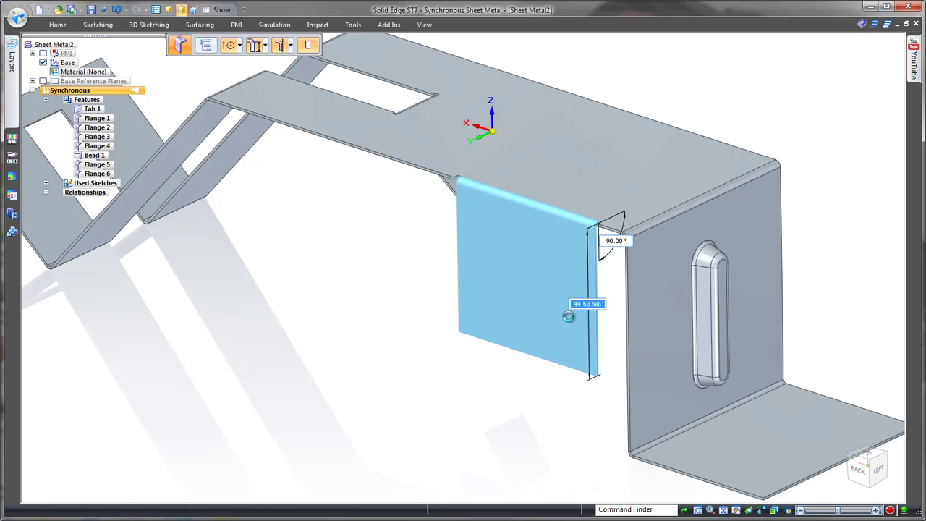
pyautogui.click(569, 318)
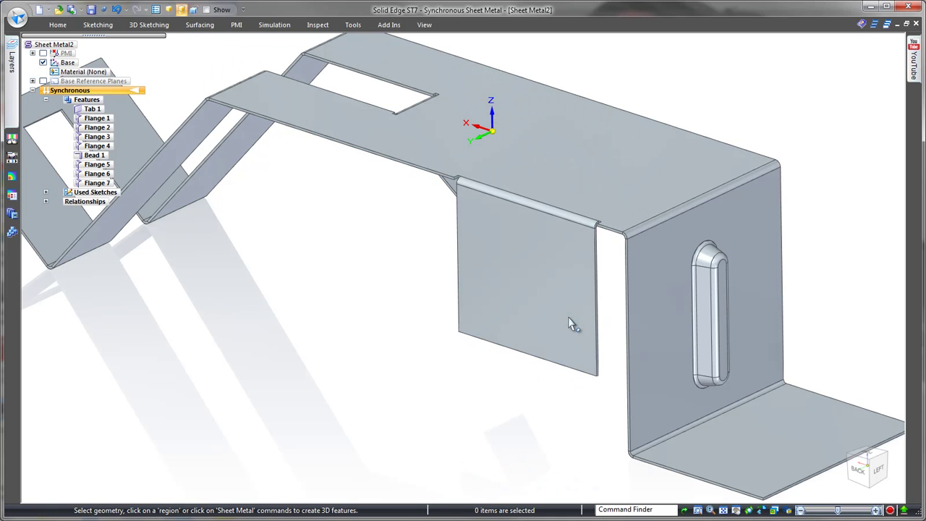
# Step: Add a partial-width 90° flange about 35 mm high, pointing up from the same long edge near the sloped leg
pyautogui.click(279, 130)
pyautogui.click(278, 105)
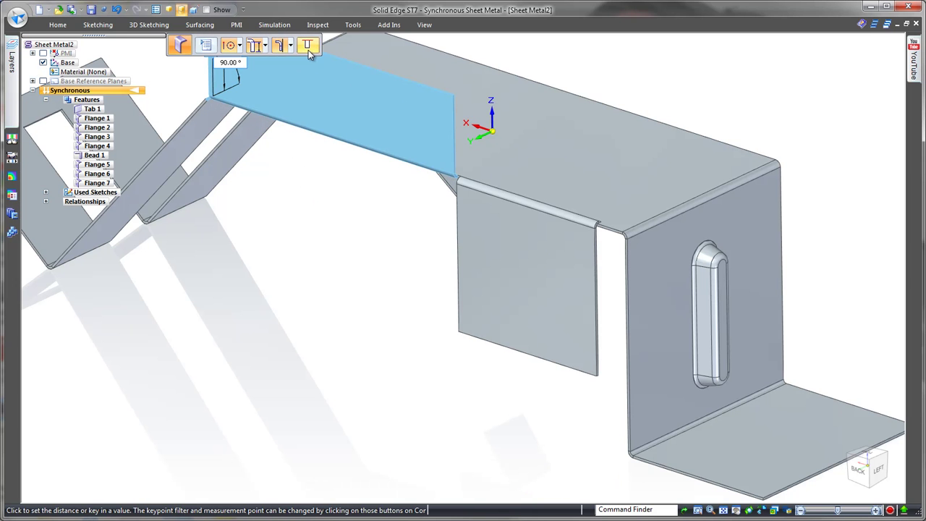
pyautogui.moveTo(312, 51); pyautogui.dragTo(317, 116, button='middle')
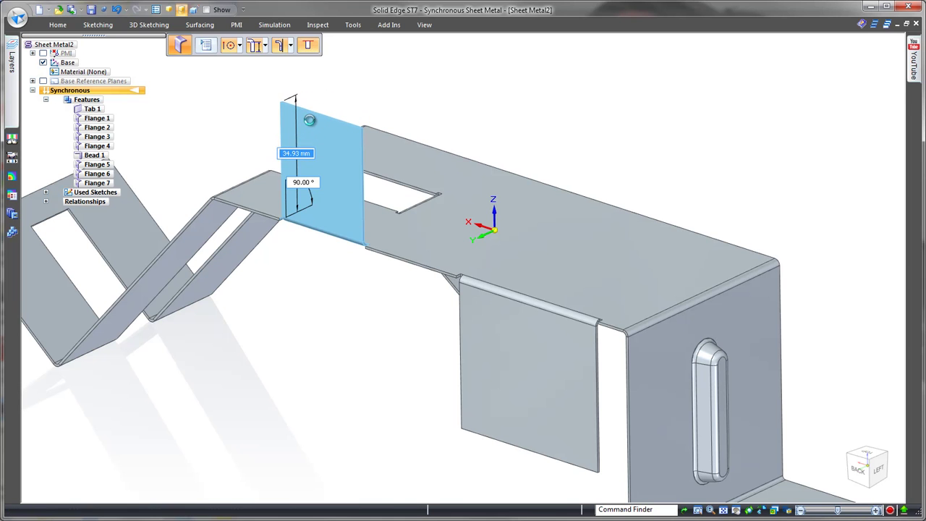
pyautogui.click(310, 120)
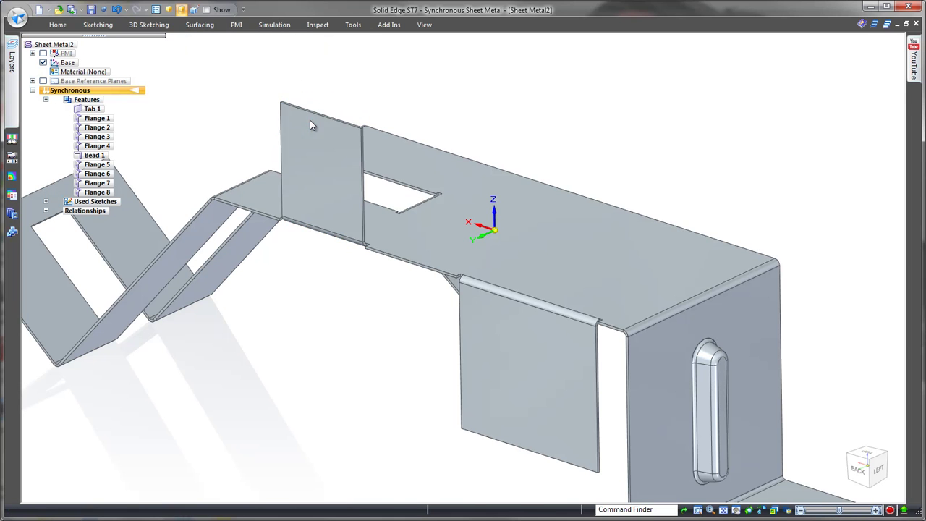
# Step: Mirror the upright partial flange to the opposite long edge of the top face, using the plane through the origin
pyautogui.click(109, 192)
pyautogui.click(57, 25)
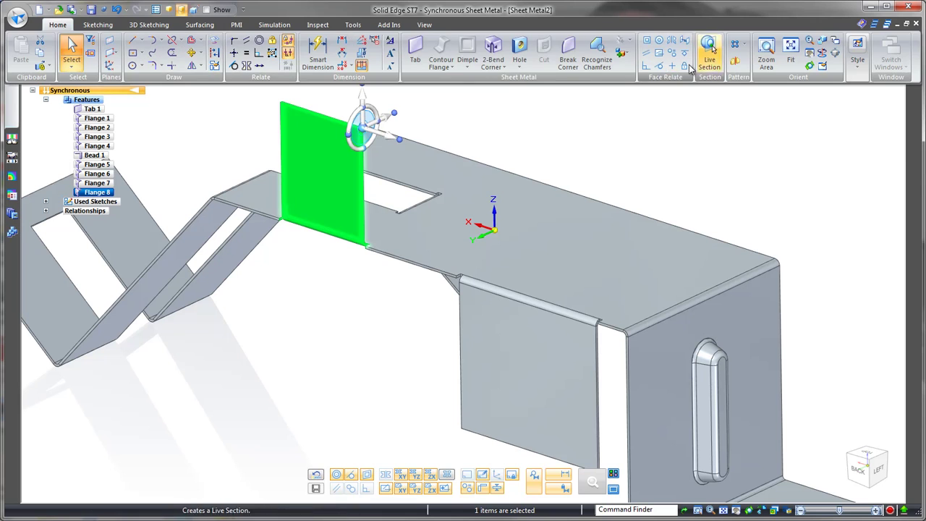
pyautogui.click(739, 61)
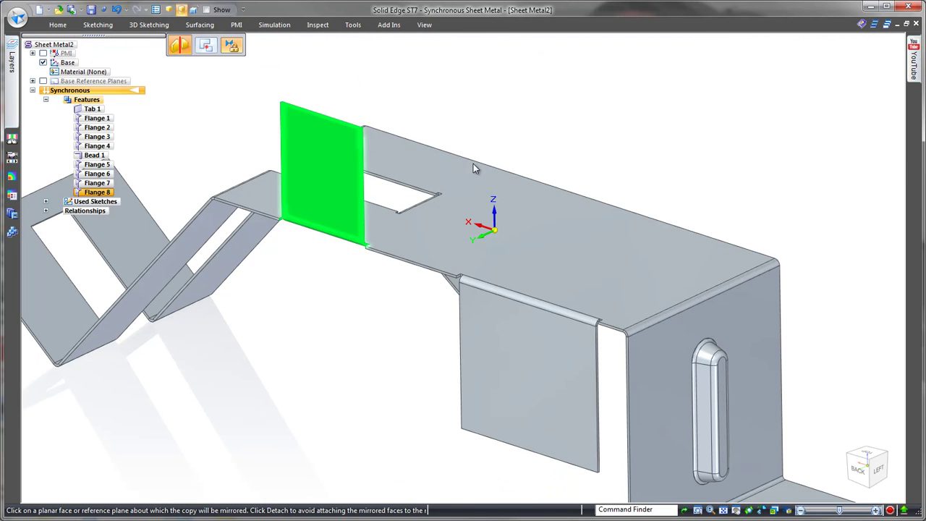
pyautogui.click(476, 202)
pyautogui.press('Escape')
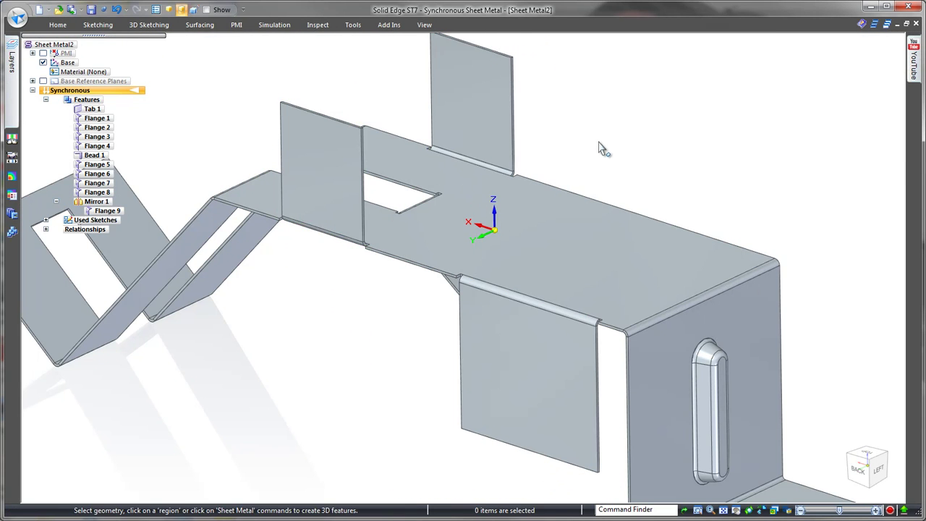
# Step: Tilt the top face upward toward the sloped leg by rotating it about its bend with the vertical leg
pyautogui.scroll(-2, 601, 146)
pyautogui.moveTo(601, 145); pyautogui.dragTo(377, 276, button='middle')
pyautogui.click(394, 189)
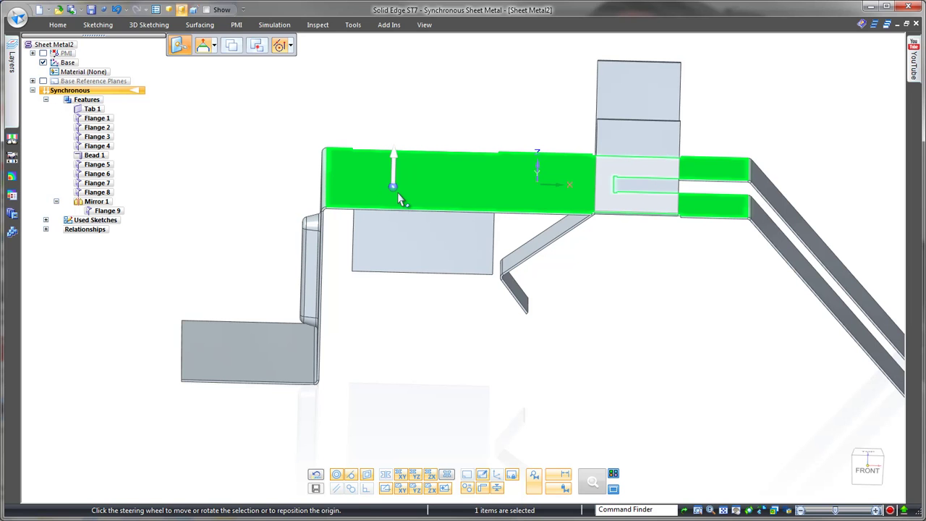
pyautogui.moveTo(393, 188); pyautogui.dragTo(322, 197)
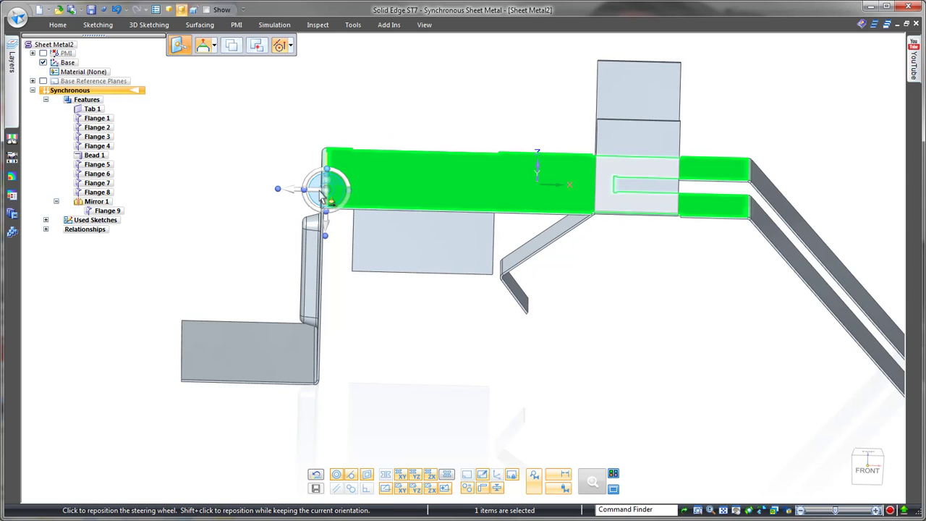
pyautogui.click(868, 471)
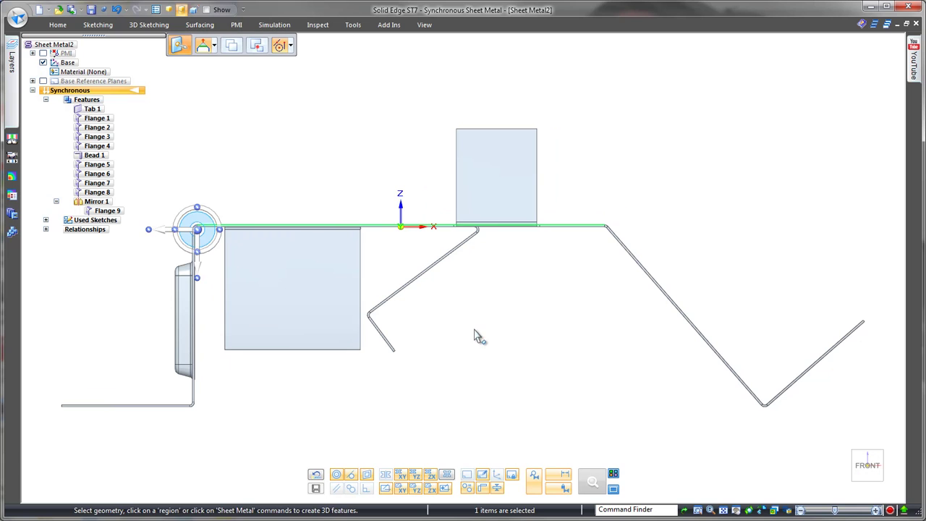
pyautogui.click(217, 244)
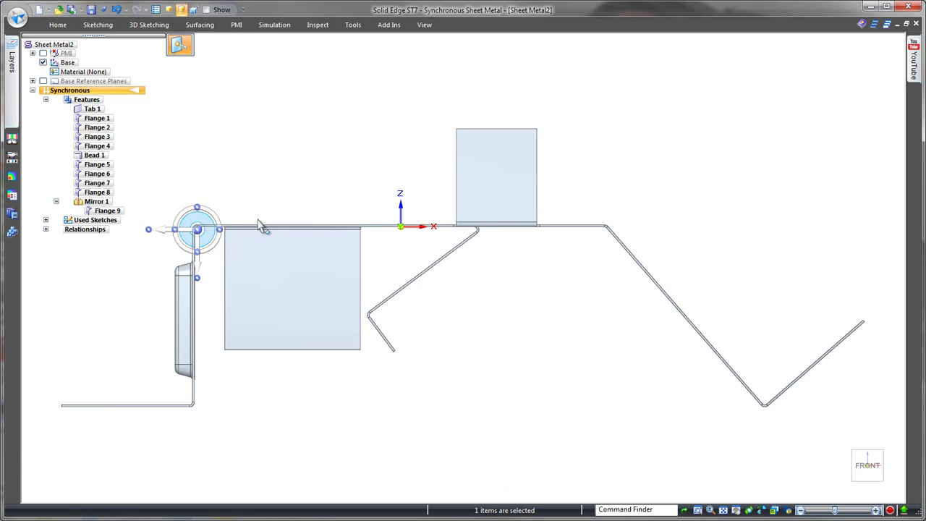
pyautogui.click(394, 211)
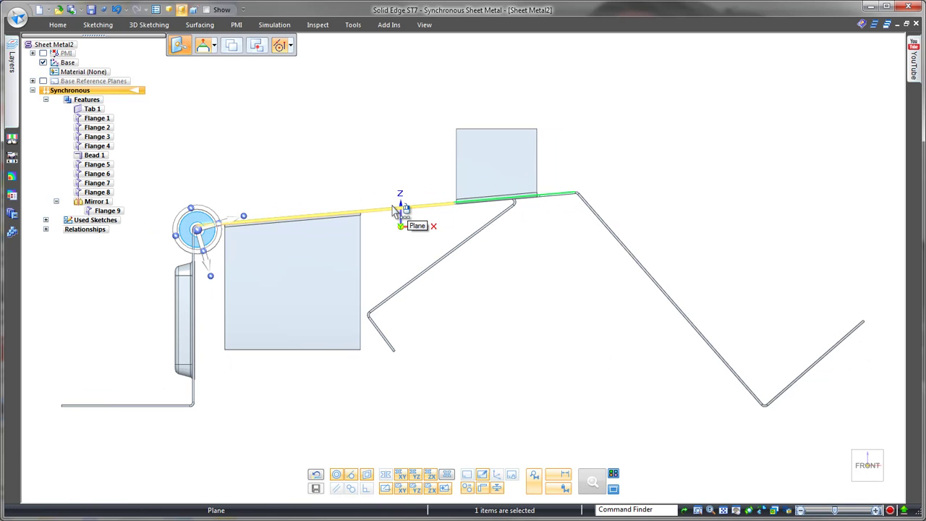
pyautogui.click(391, 185)
# Step: Break the flange mirror feature into an independent flange
pyautogui.moveTo(388, 183); pyautogui.dragTo(353, 169, button='middle')
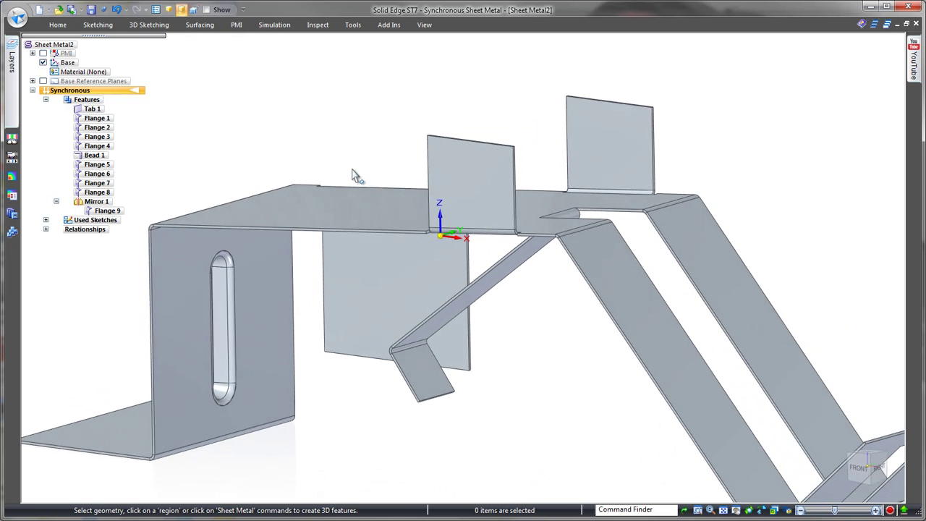
pyautogui.click(102, 204)
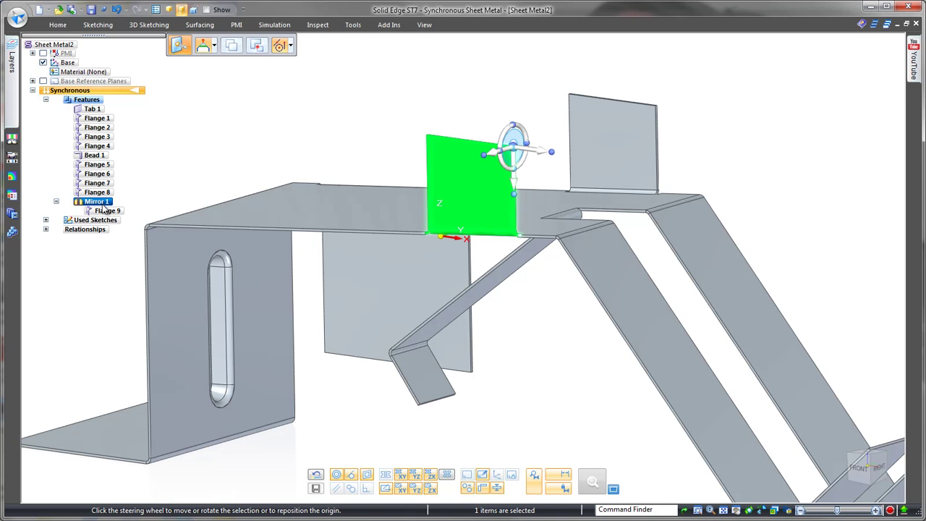
pyautogui.rightClick(103, 207)
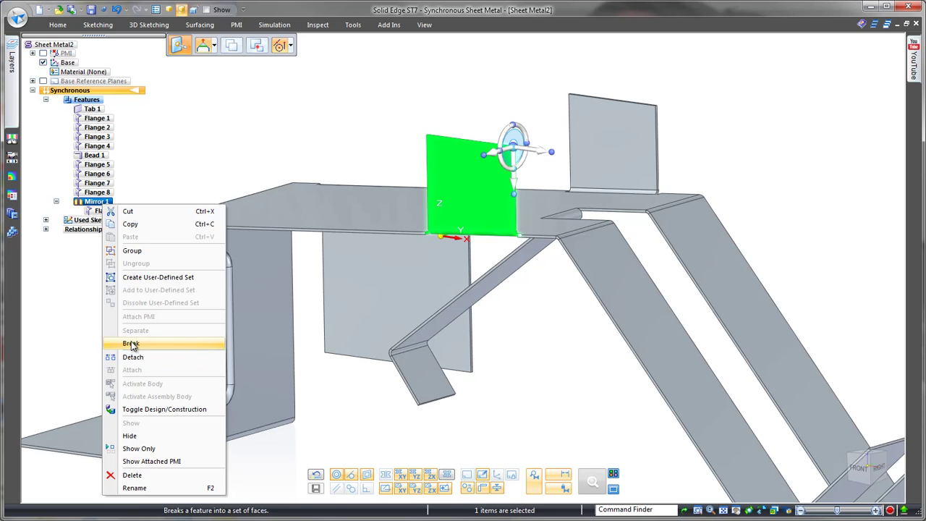
pyautogui.click(129, 345)
# Step: Sketch a horizontal line across the lower middle of the front upright flange, on its locked face plane
pyautogui.scroll(3, 381, 127)
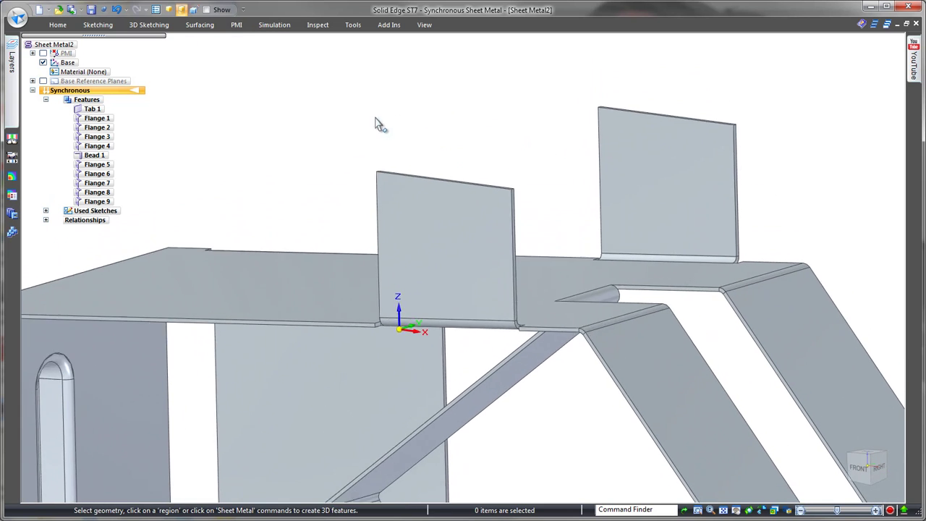
pyautogui.moveTo(334, 122); pyautogui.dragTo(353, 126, button='right')
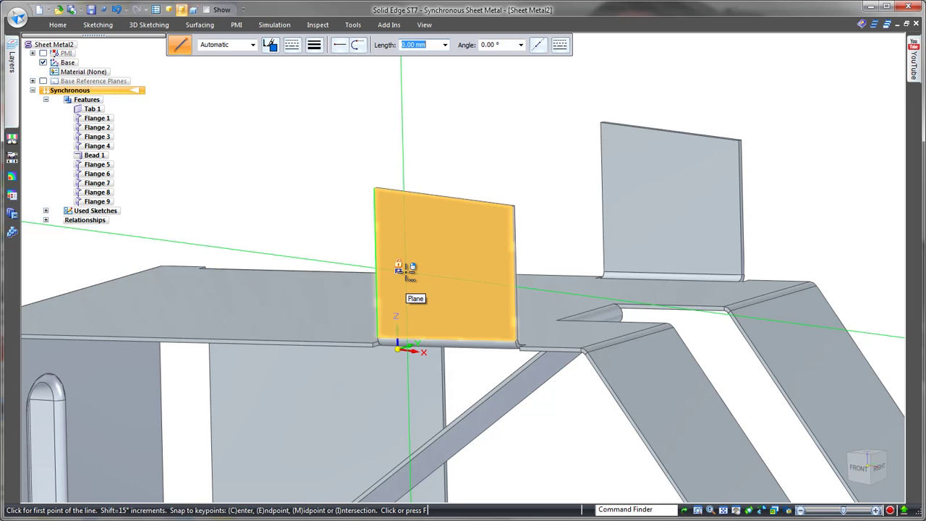
pyautogui.click(406, 277)
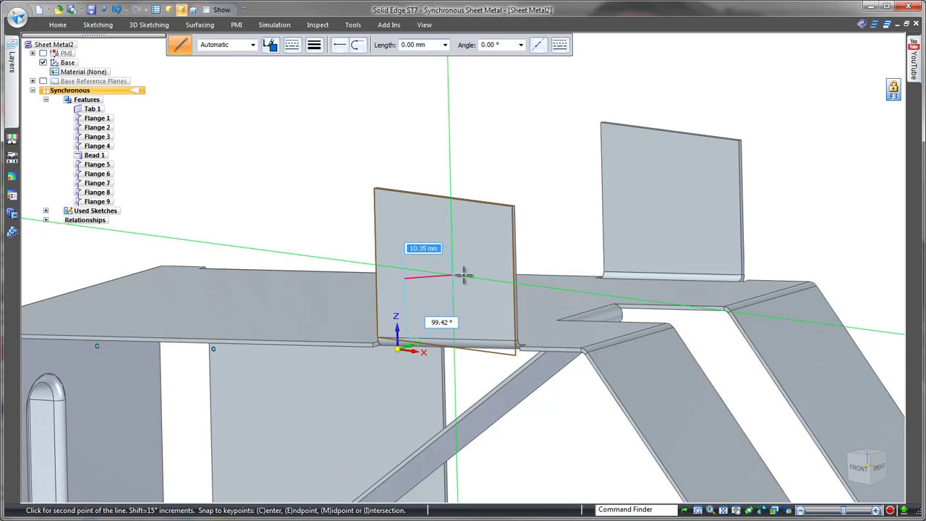
pyautogui.click(470, 286)
pyautogui.press('Escape')
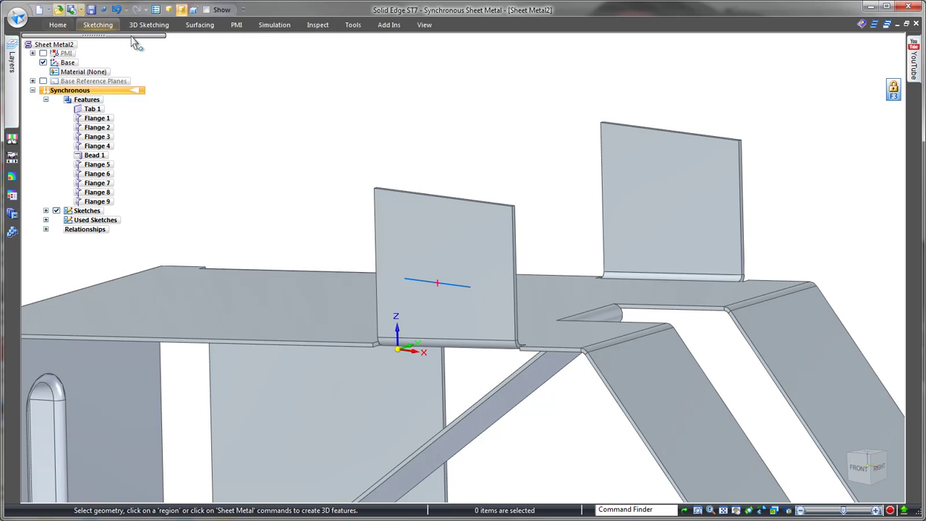
# Step: Jog the front upright flange along the sketched line, bending the material above it and offsetting it about 48 mm
pyautogui.click(47, 26)
pyautogui.click(629, 41)
pyautogui.click(634, 69)
pyautogui.click(446, 283)
pyautogui.rightClick(449, 285)
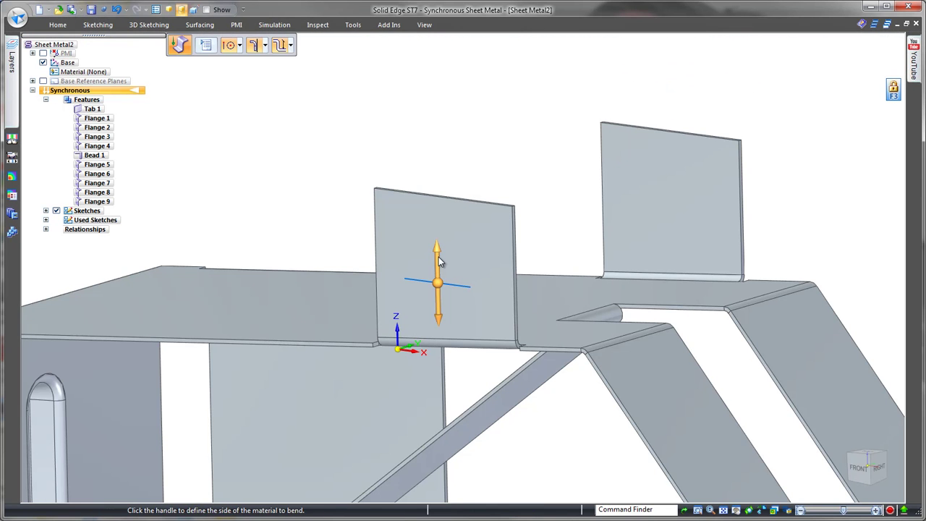
pyautogui.click(443, 252)
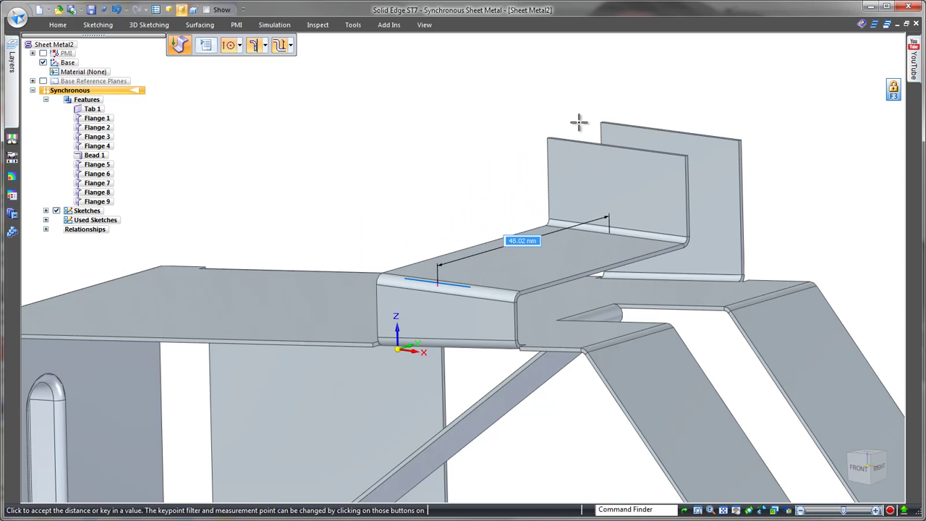
# Step: Sketch a short line across the sloped face of the narrow diagonal flange, on its locked face plane
pyautogui.moveTo(511, 118); pyautogui.dragTo(567, 283, button='middle')
pyautogui.rightClick(603, 272)
pyautogui.click(626, 275)
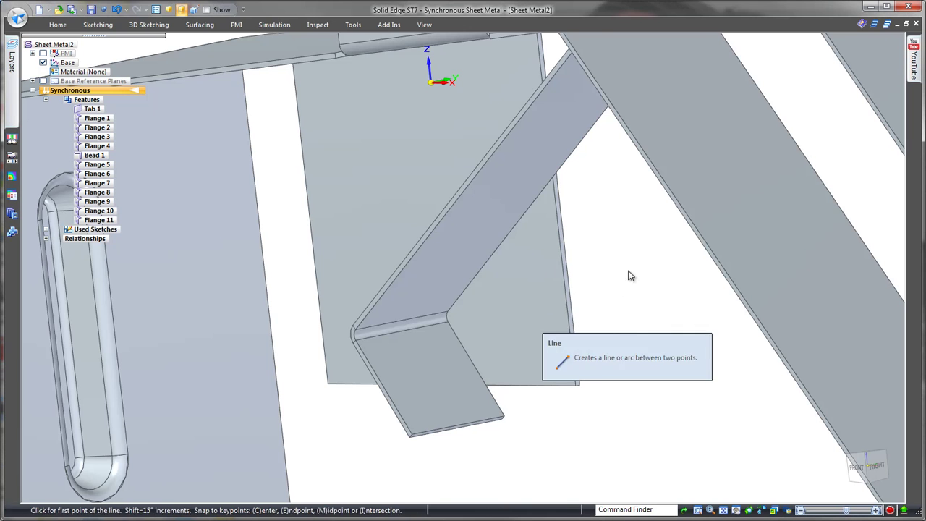
pyautogui.press('F3')
pyautogui.click(443, 250)
pyautogui.click(486, 243)
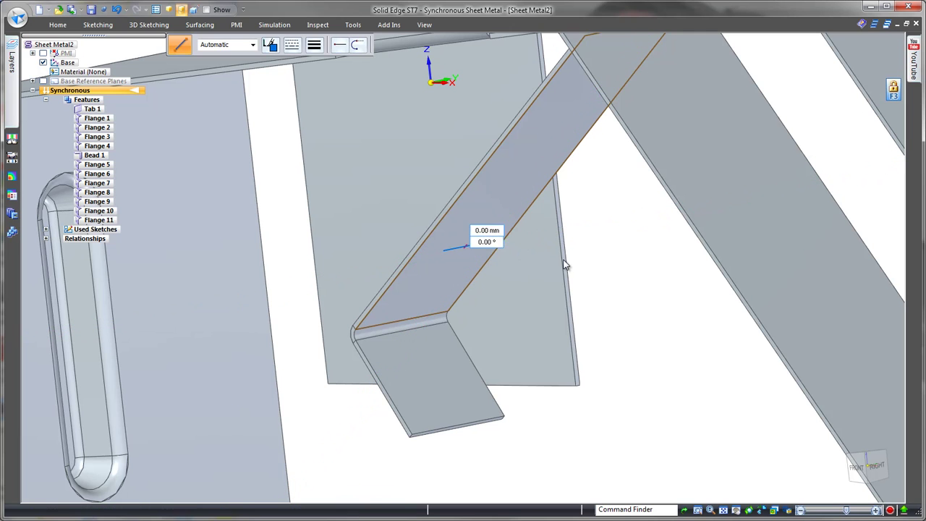
pyautogui.press('Escape')
# Step: Jog the narrow diagonal flange along the sketched line, bending the material toward its free end and offsetting it about 11 mm
pyautogui.click(58, 25)
pyautogui.click(629, 40)
pyautogui.click(628, 66)
pyautogui.click(454, 251)
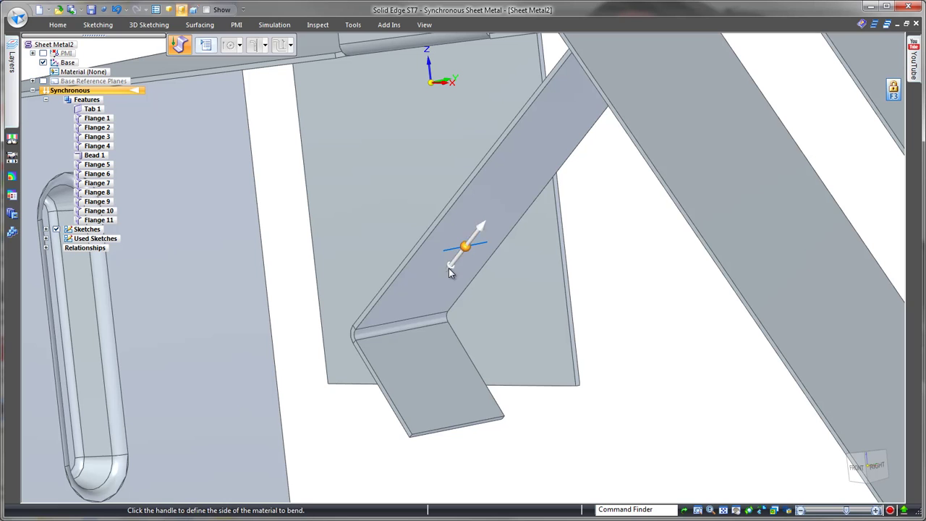
pyautogui.click(448, 267)
pyautogui.click(362, 217)
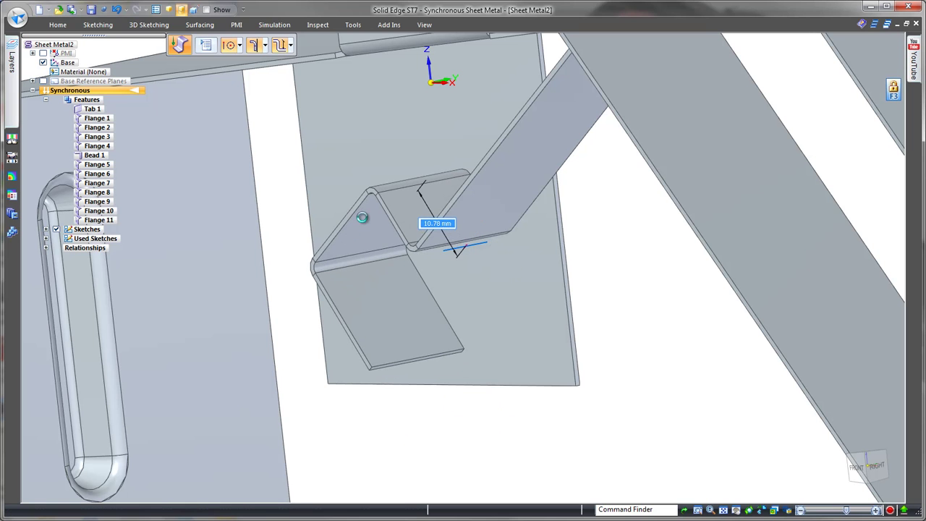
# Step: Round the free corners of the jogged flange's end face, both upright flanges and the slotted end flange with an 8 mm radius
pyautogui.click(56, 27)
pyautogui.click(568, 48)
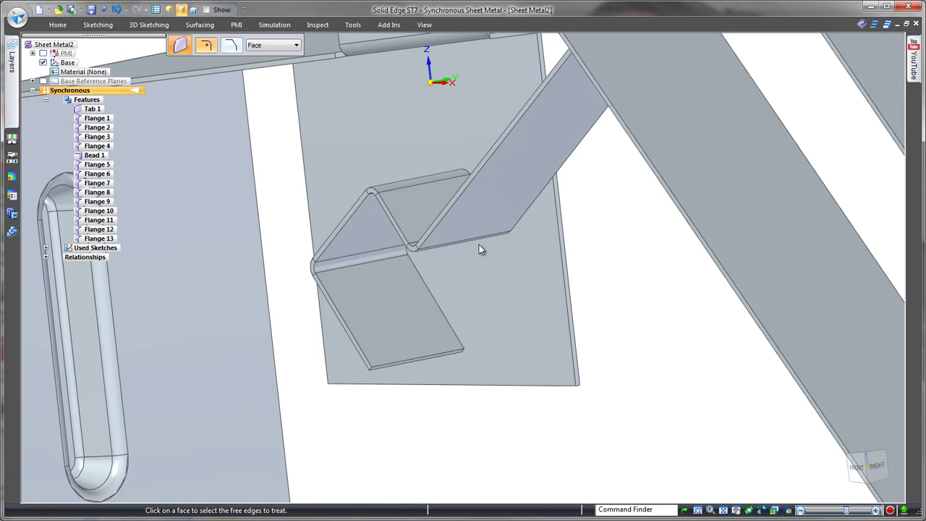
pyautogui.click(408, 344)
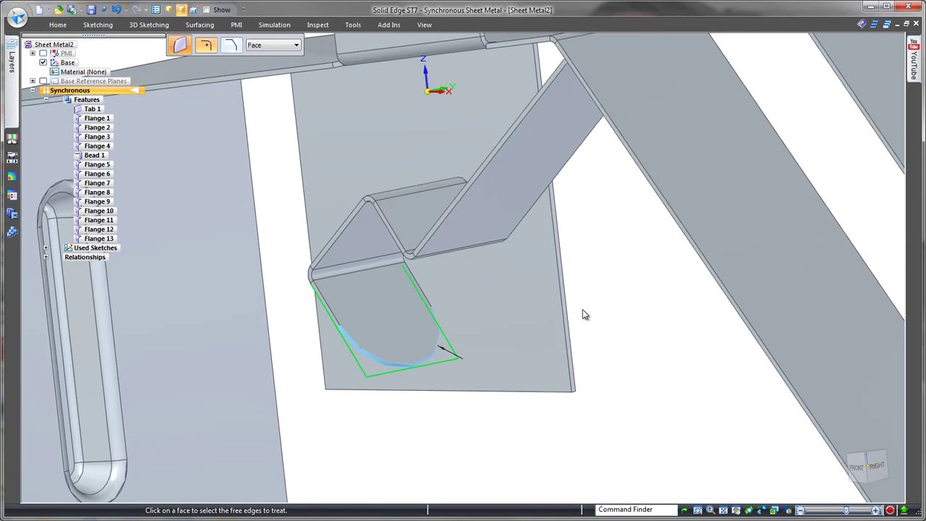
pyautogui.moveTo(583, 309); pyautogui.dragTo(506, 174, button='middle')
pyautogui.click(521, 143)
pyautogui.click(607, 126)
pyautogui.moveTo(607, 126); pyautogui.dragTo(684, 222, button='middle')
pyautogui.click(668, 295)
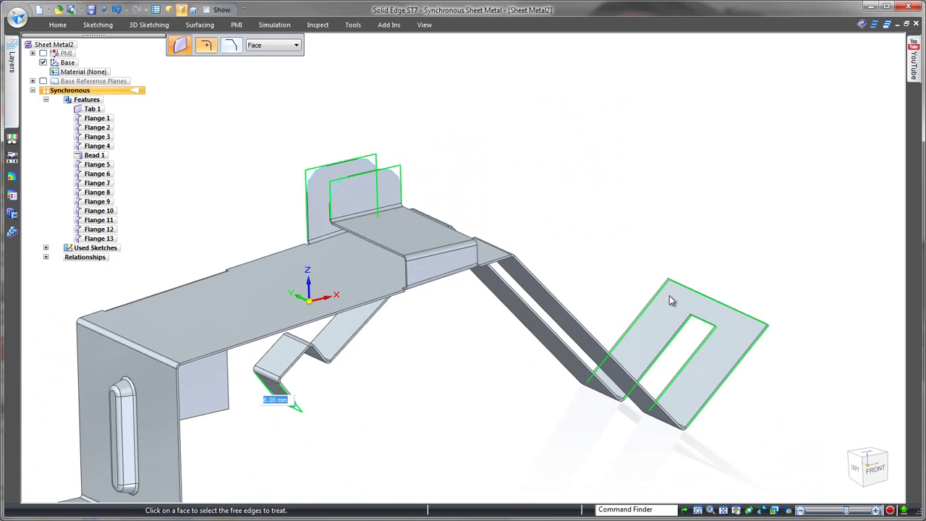
pyautogui.rightClick(643, 243)
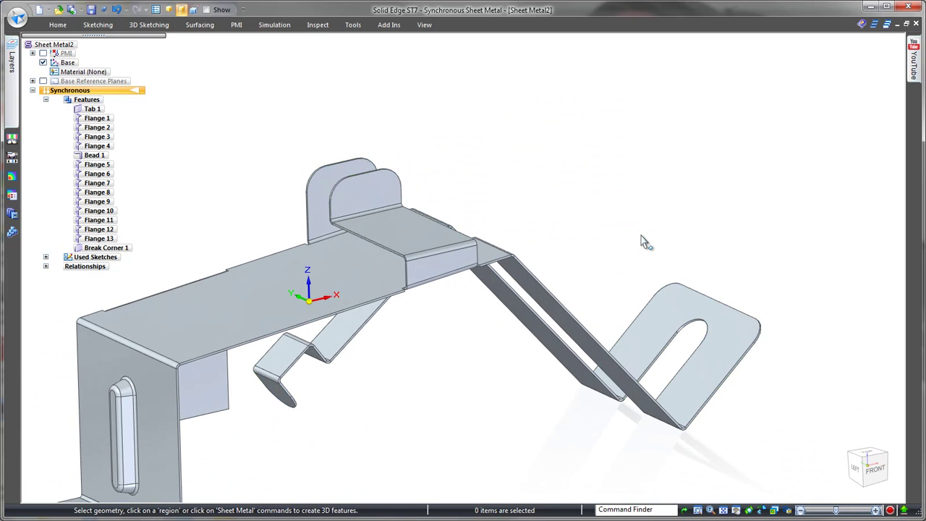
# Step: Narrow the foot flange below the beaded leg by moving its side edge inward about 16 mm, with the opposite side following symmetrically
pyautogui.moveTo(643, 243); pyautogui.dragTo(496, 351, button='middle')
pyautogui.click(522, 336)
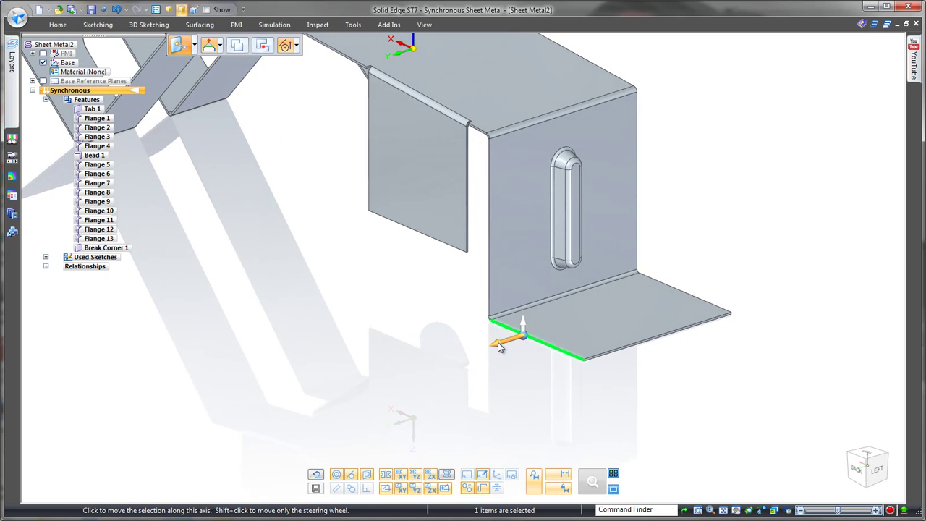
pyautogui.click(499, 346)
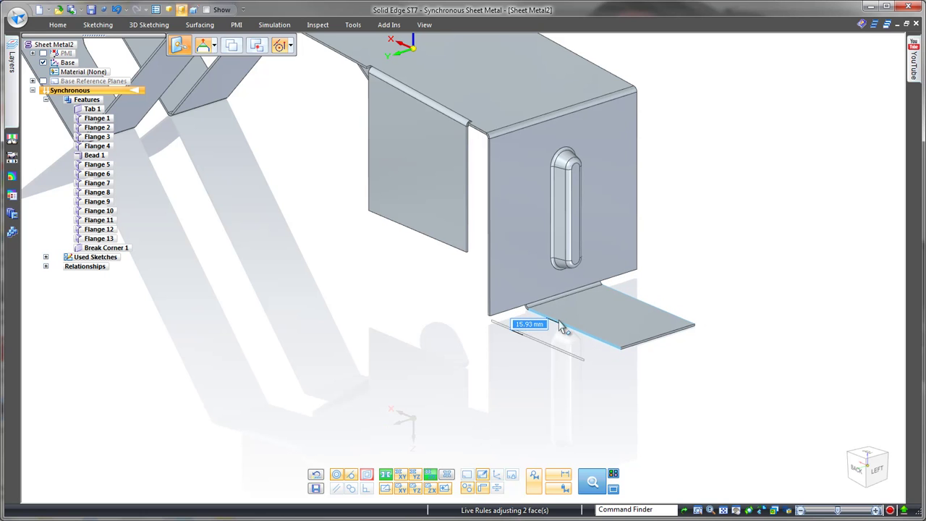
pyautogui.click(564, 327)
pyautogui.press('Escape')
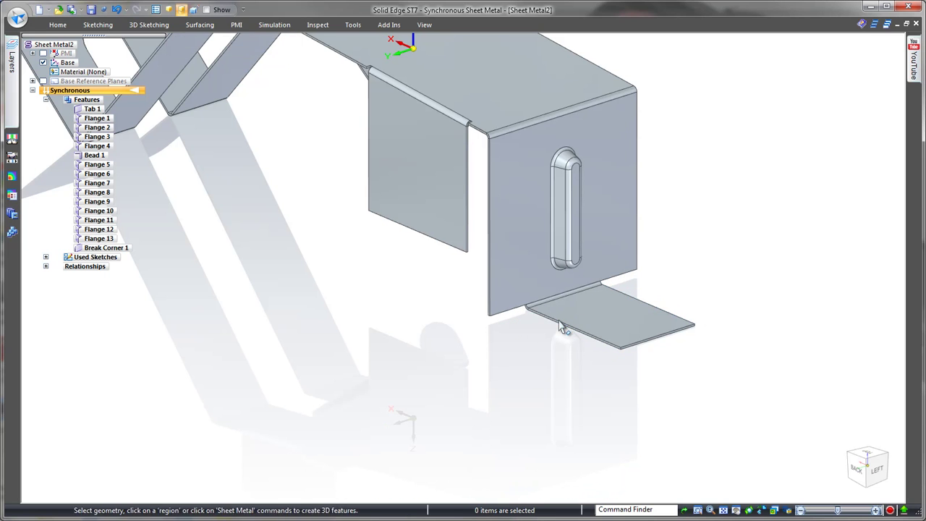
# Step: Add a hem along the outer end edge of the narrowed foot flange, choosing another hem type in the hem options
pyautogui.click(58, 25)
pyautogui.click(438, 72)
pyautogui.click(450, 92)
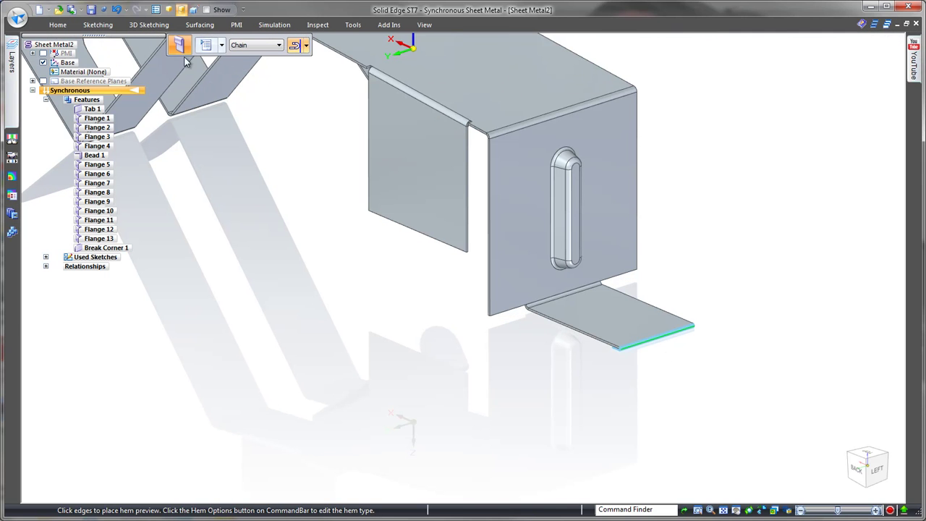
pyautogui.click(205, 45)
pyautogui.click(514, 171)
pyautogui.click(502, 187)
pyautogui.click(393, 418)
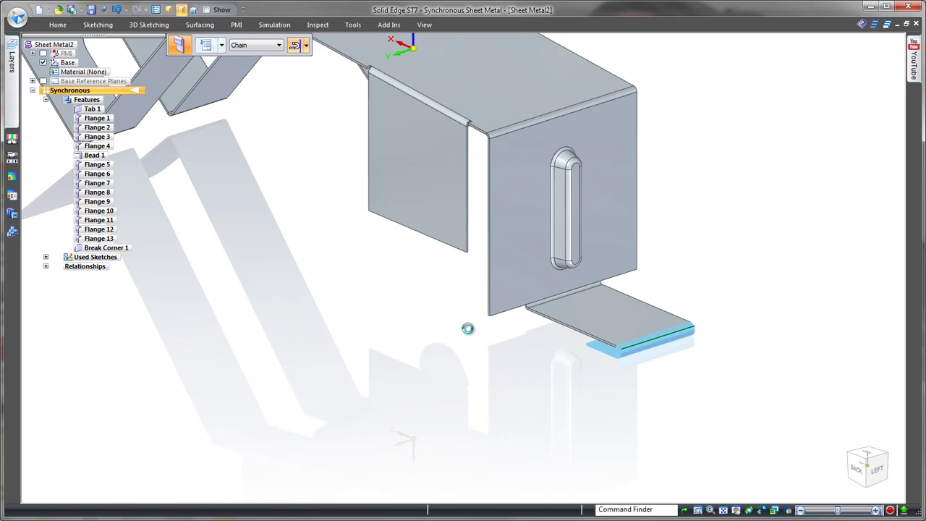